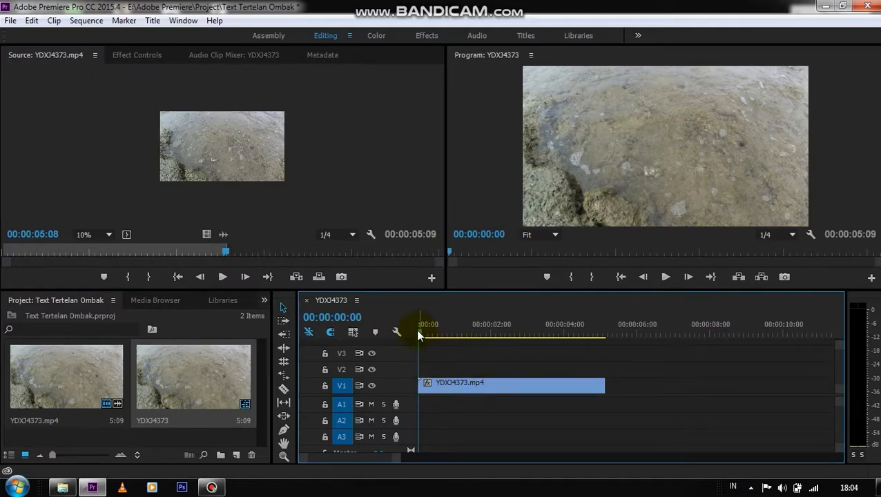
Step: Play through the beach clip in the sequence and return the playhead to its beginning
key("space")
left_click_drag(502, 332, 423, 335)
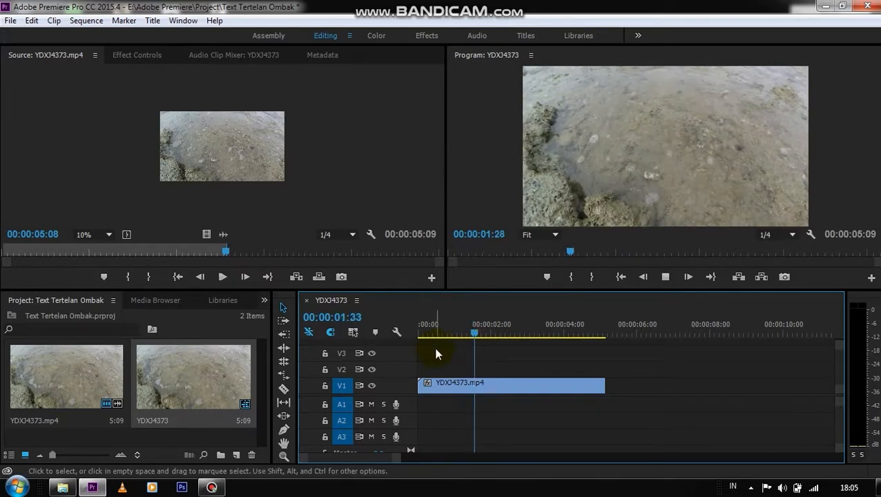
key("space")
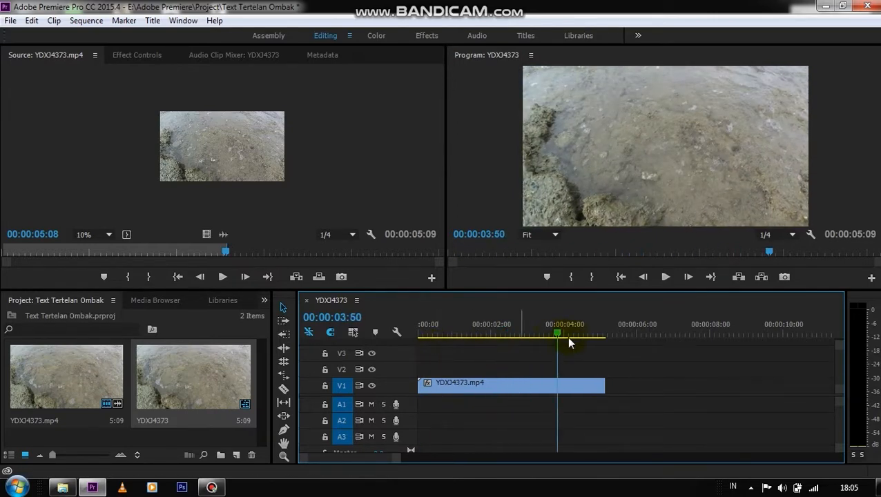
left_click_drag(556, 332, 421, 348)
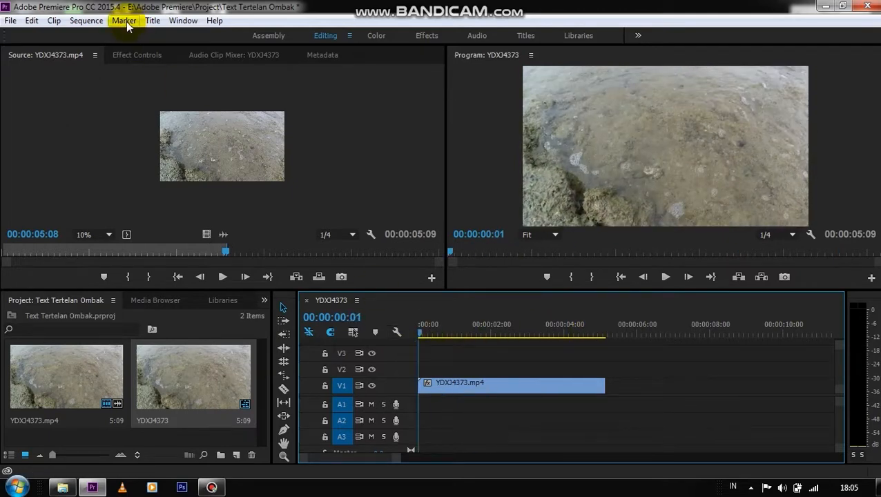
Step: Create a new default still title, 1920 by 1080, with the suggested name Title 01
left_click(146, 20)
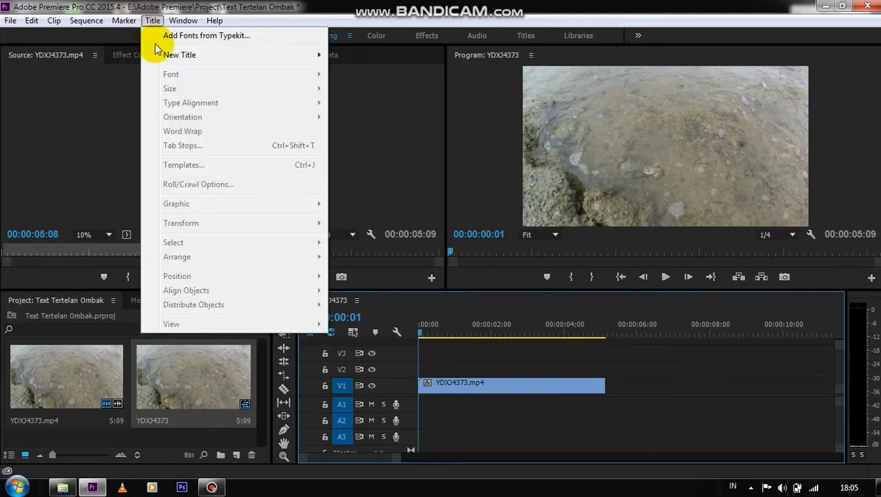
mouse_move(184, 57)
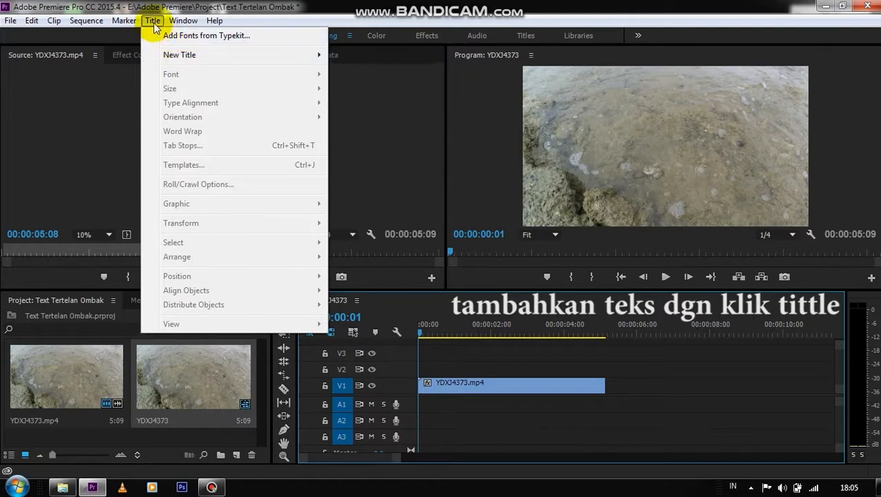
mouse_move(250, 54)
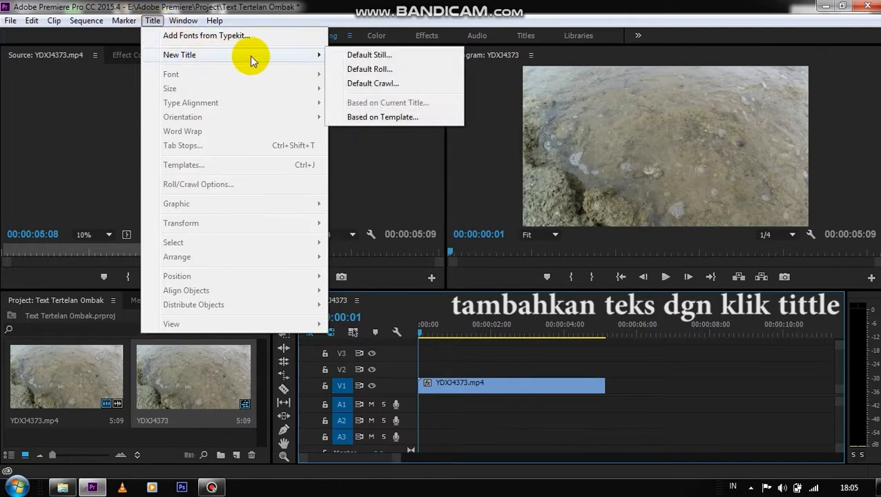
left_click(372, 55)
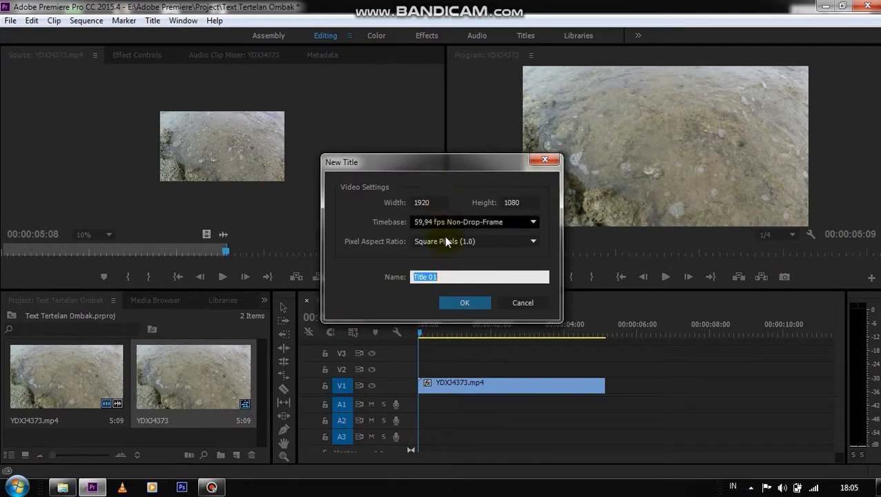
left_click(464, 303)
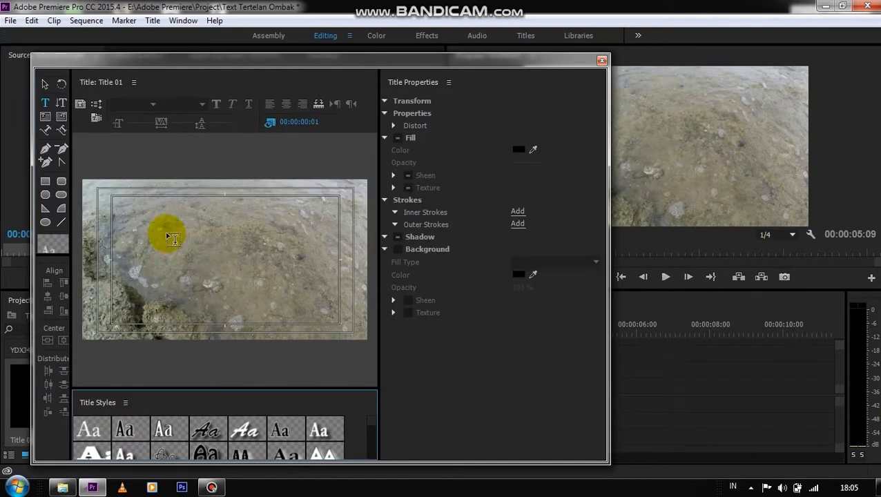
Step: Add the text "Pantai Sluke" to the title, replacing the all-caps first attempt
left_click(161, 232)
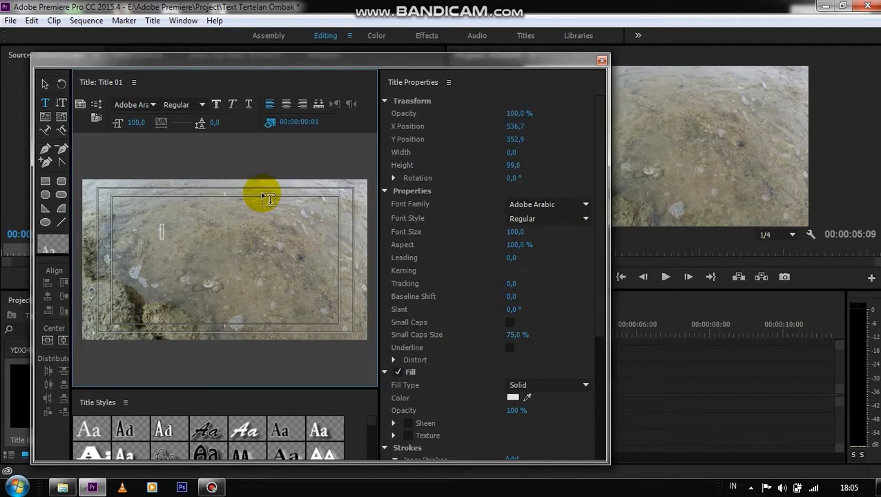
type("PANT")
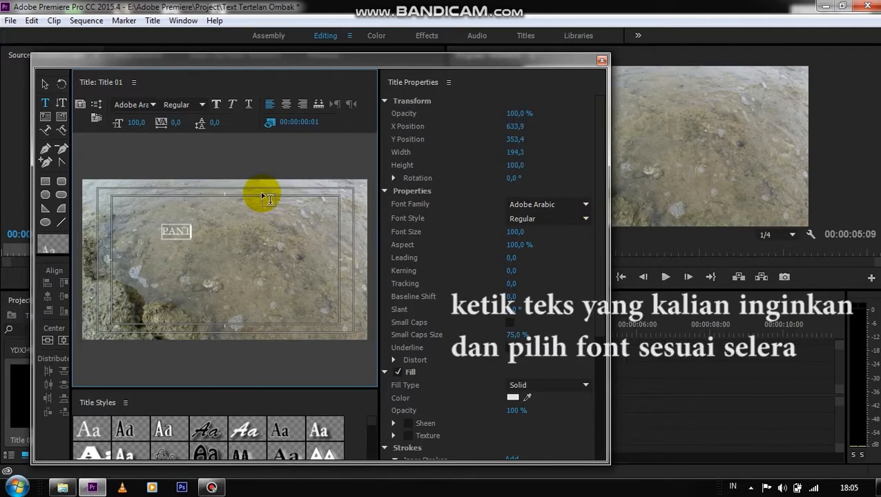
key("BackSpace")
key("BackSpace")
key("BackSpace")
key("BackSpace")
type("Pantai Sla")
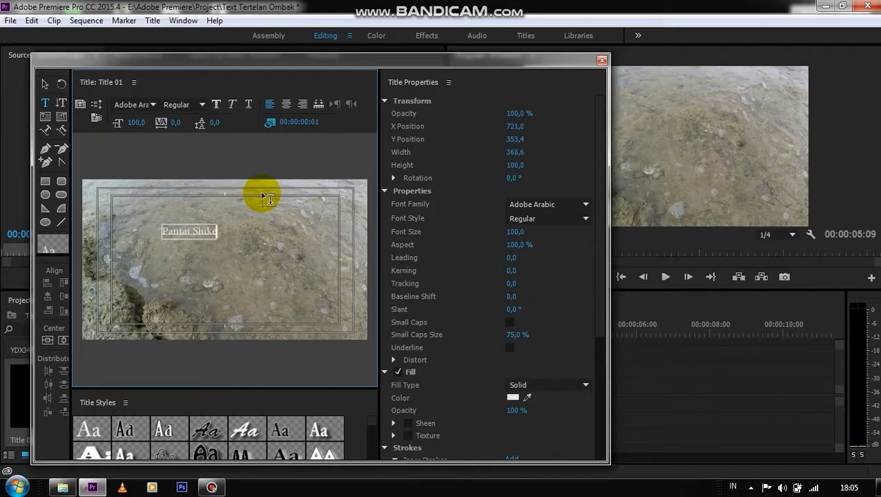
Step: Select all of the title text and set its font family to Vladimir Script
key("ctrl+a")
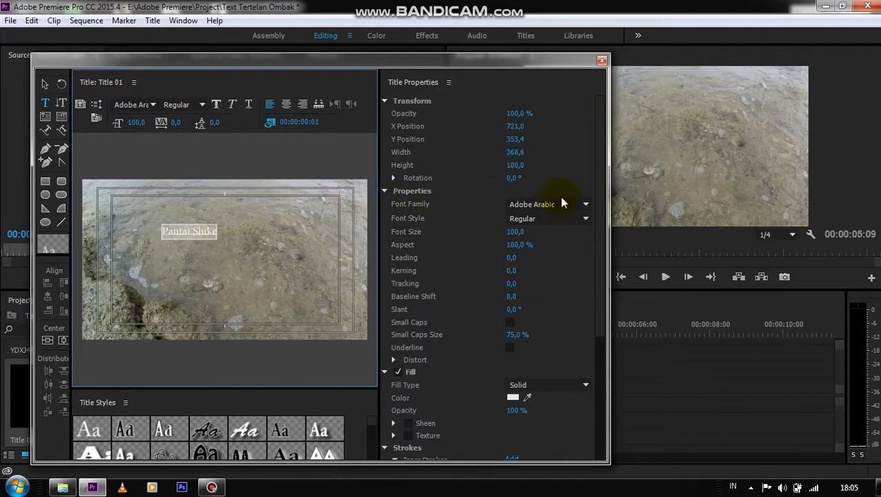
left_click(581, 204)
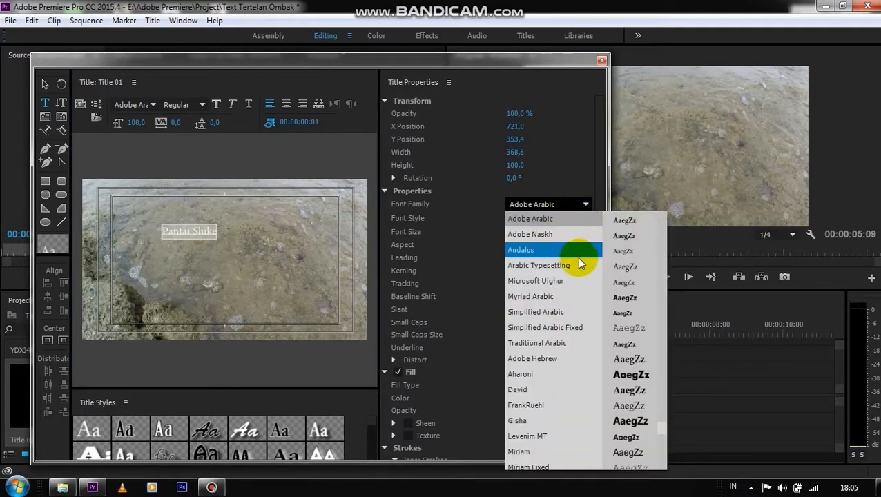
scroll(576, 295, "down", 4)
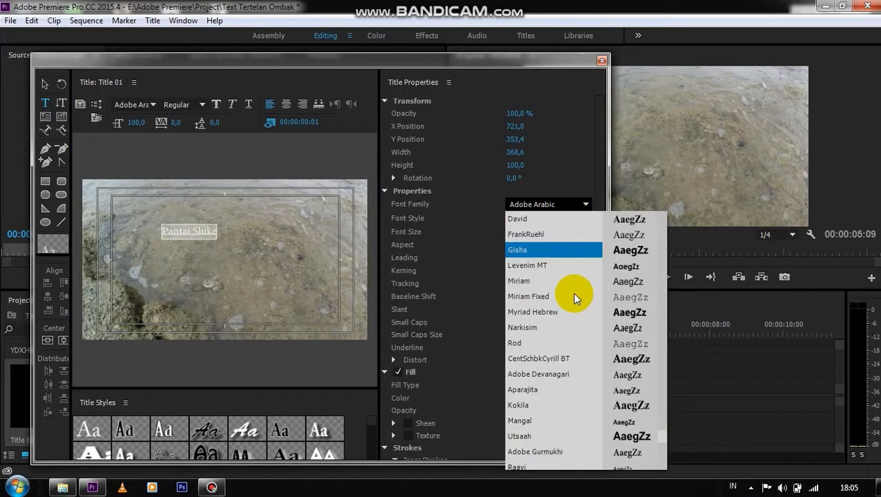
scroll(575, 296, "down", 4)
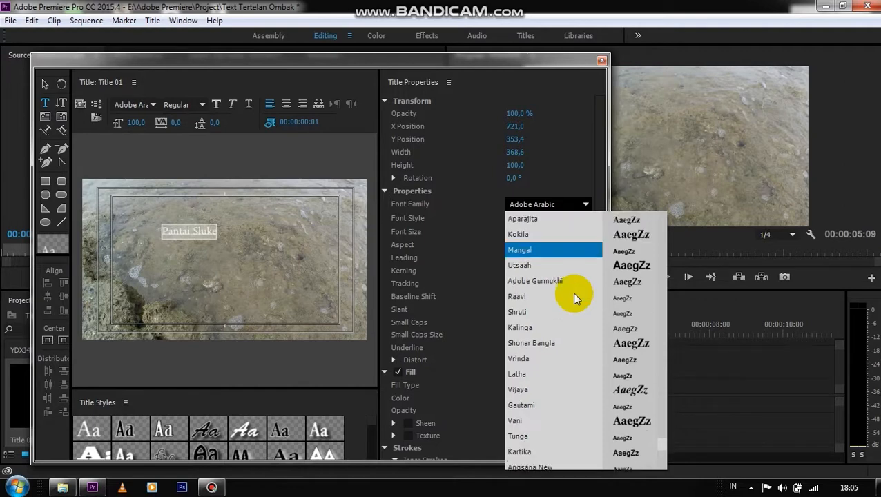
scroll(574, 295, "down", 2)
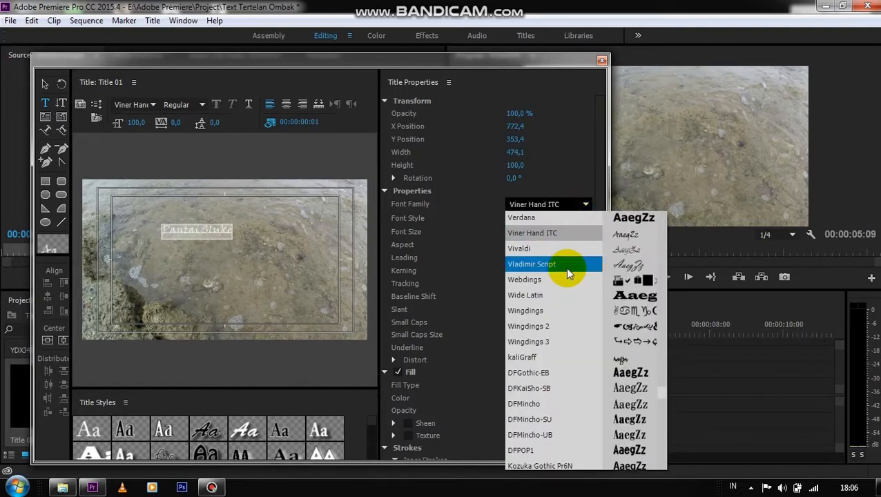
left_click(567, 270)
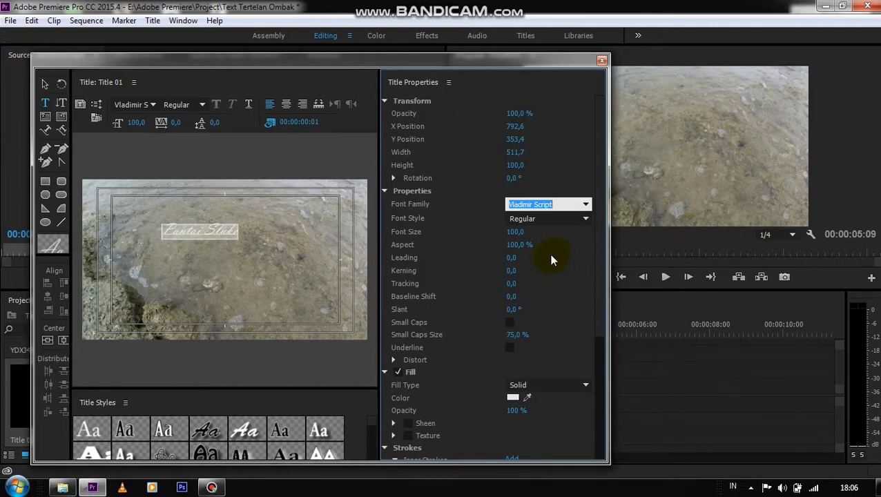
Step: Enlarge the title text to font size 245 and change its font family to Rage Italic
left_click_drag(514, 233, 572, 233)
left_click(585, 207)
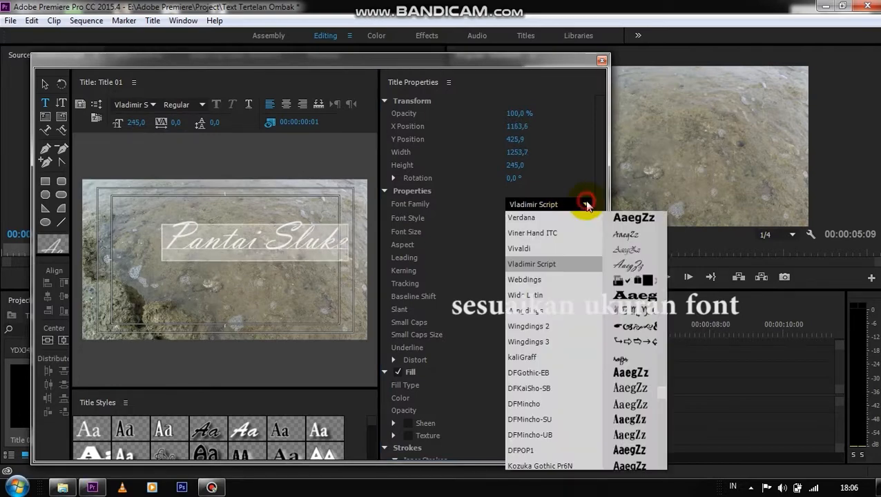
scroll(597, 253, "up", 10)
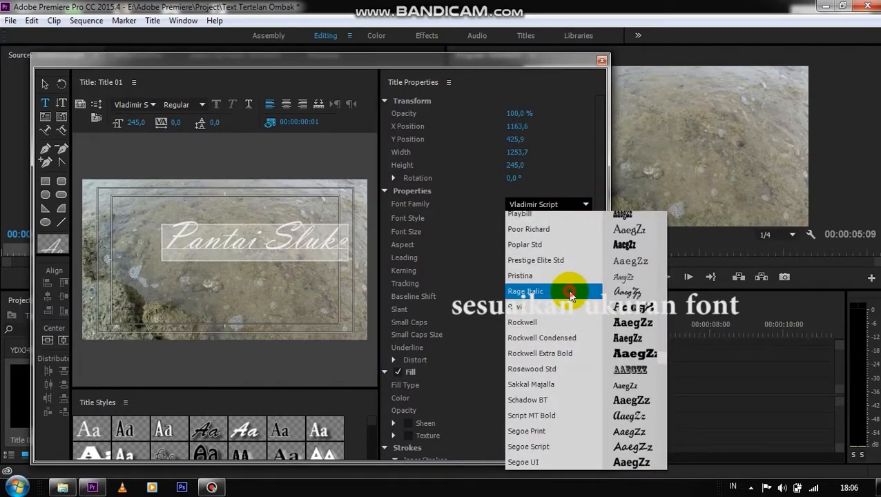
left_click(570, 292)
left_click(221, 250)
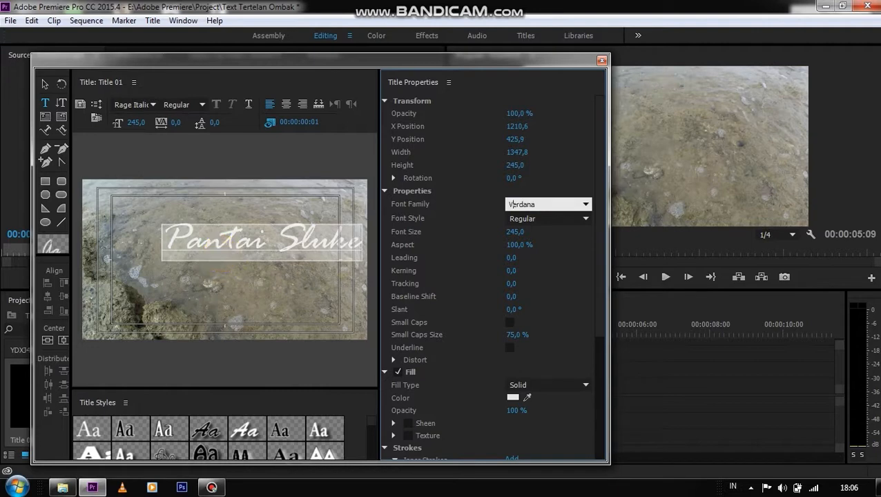
left_click(45, 82)
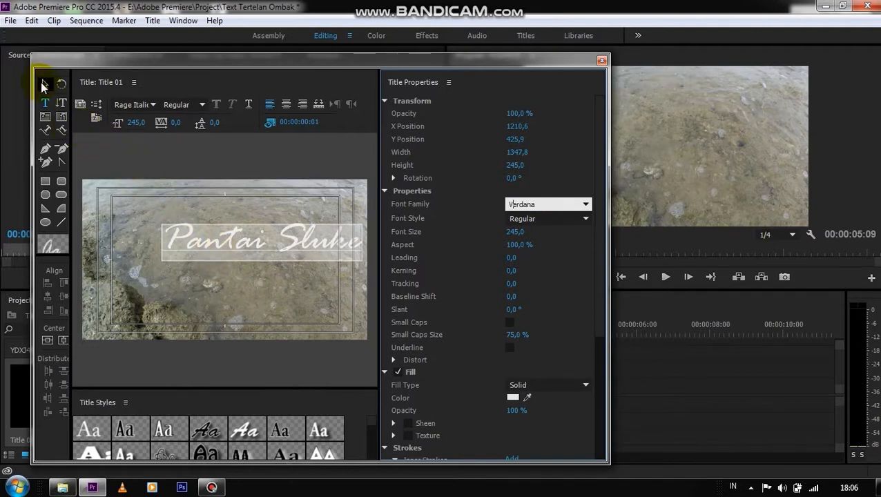
left_click(45, 83)
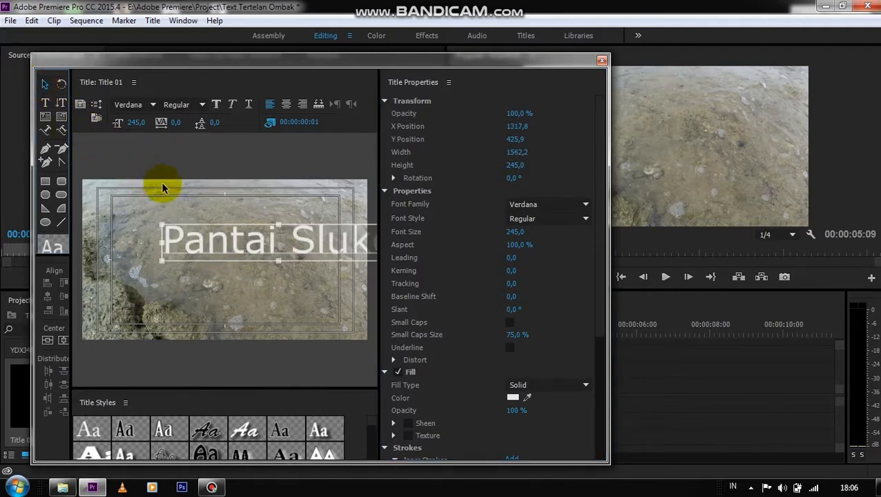
key("ctrl+z")
double_click(229, 244)
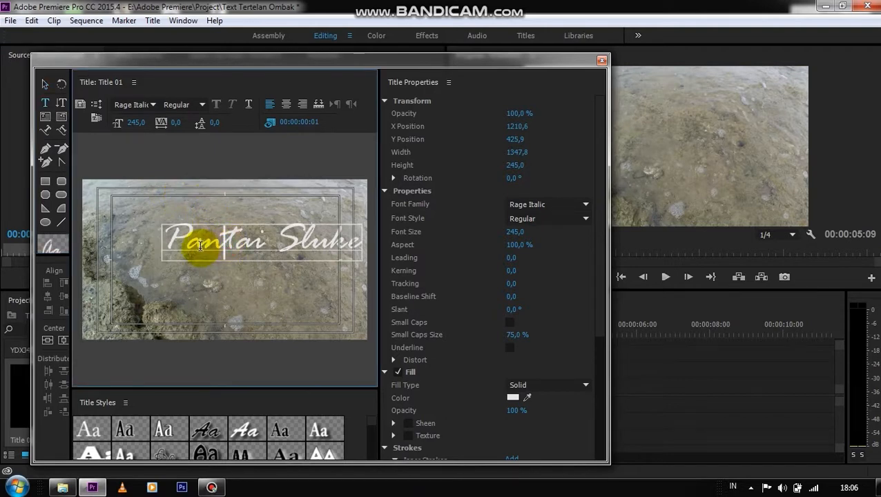
Step: Move the title text to the centre of the frame, about X 962, Y 539, and set its fill color to black (000000)
left_click(44, 83)
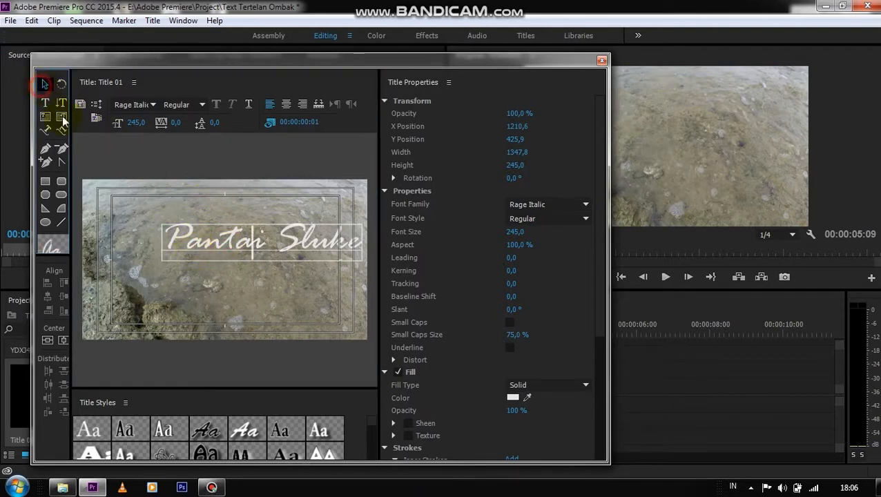
left_click_drag(201, 223, 164, 245)
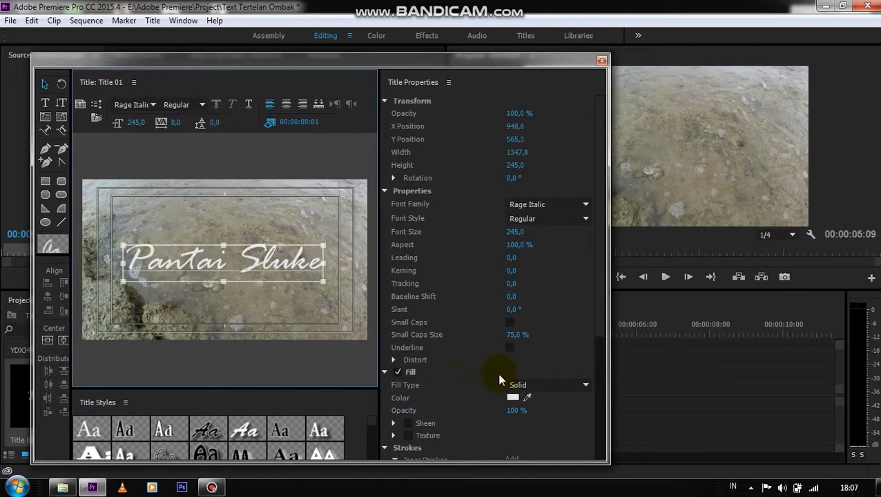
left_click(512, 401)
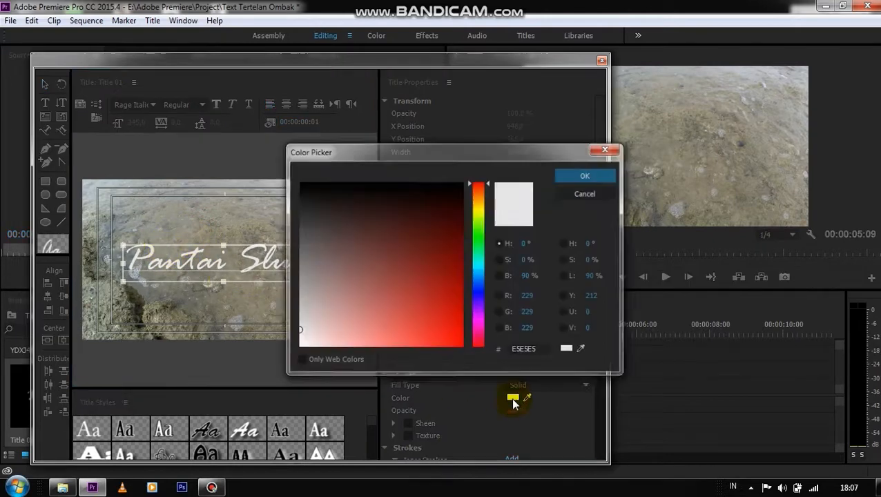
left_click_drag(353, 193, 284, 177)
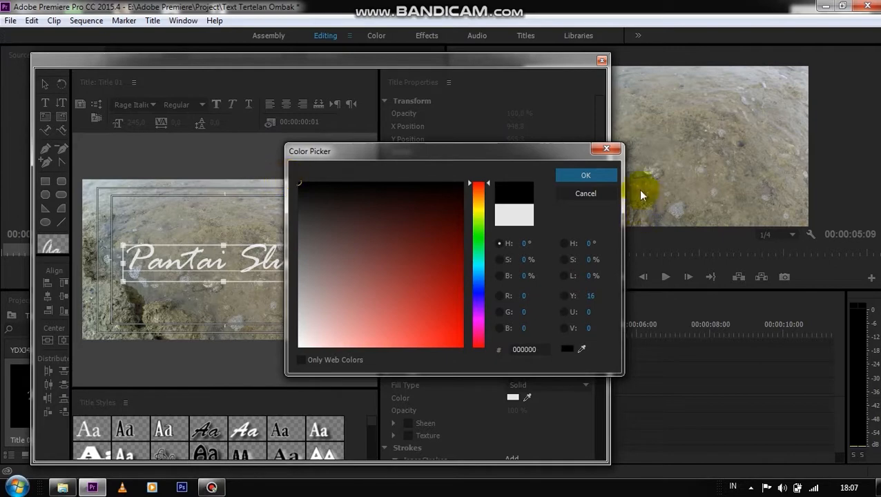
left_click(591, 177)
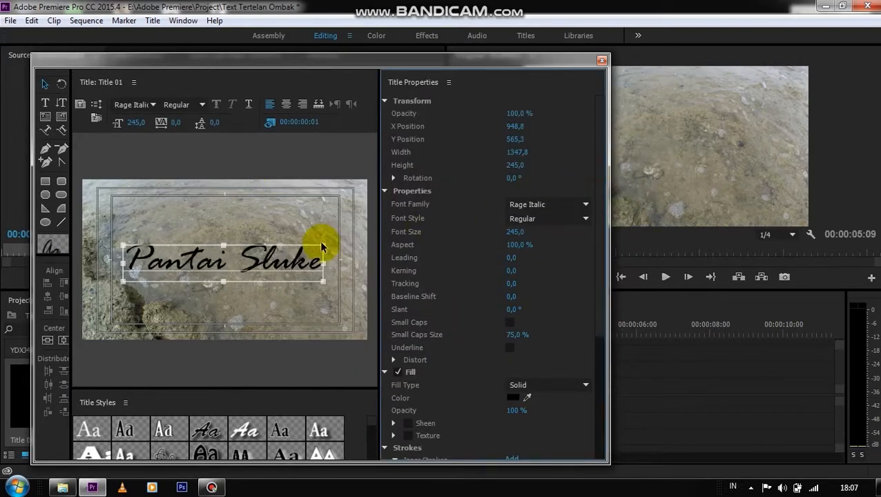
left_click_drag(235, 258, 237, 255)
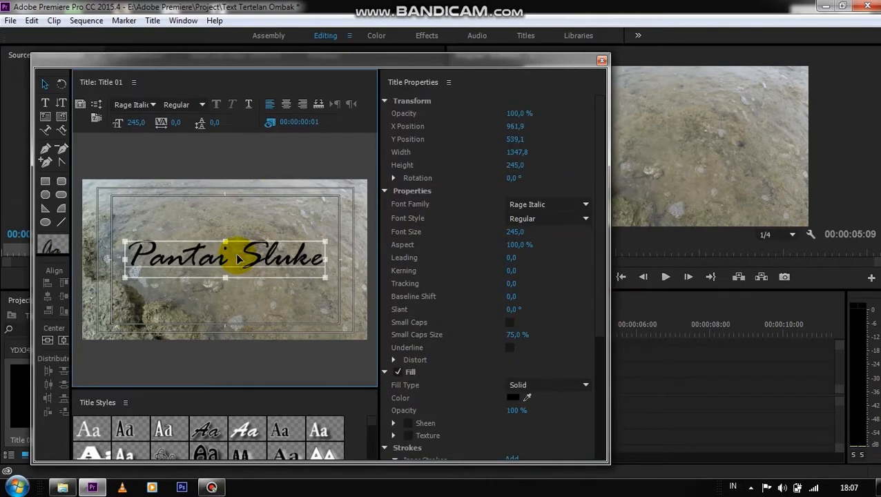
Step: Draw a rectangle about 1432 by 297 over the title text and add an Edge outer stroke of size 10 to it
left_click(45, 181)
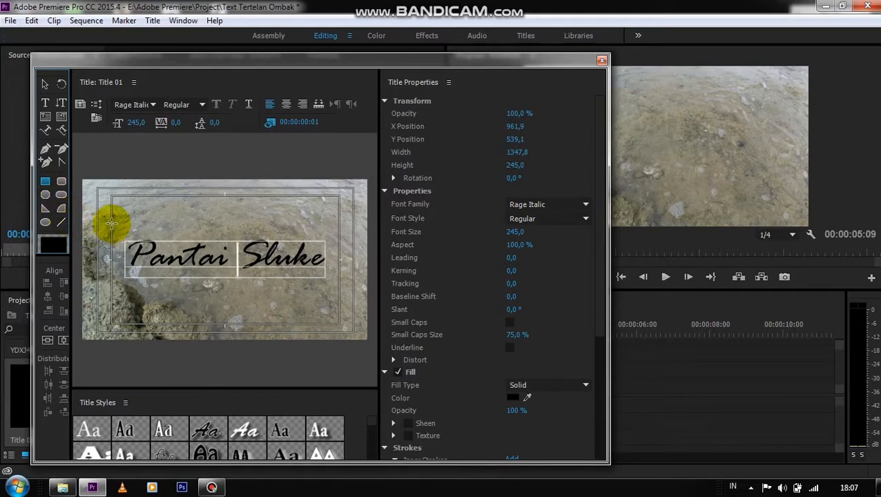
mouse_move(121, 231)
left_mouse_down()
mouse_move(212, 269)
mouse_move(333, 274)
left_mouse_up()
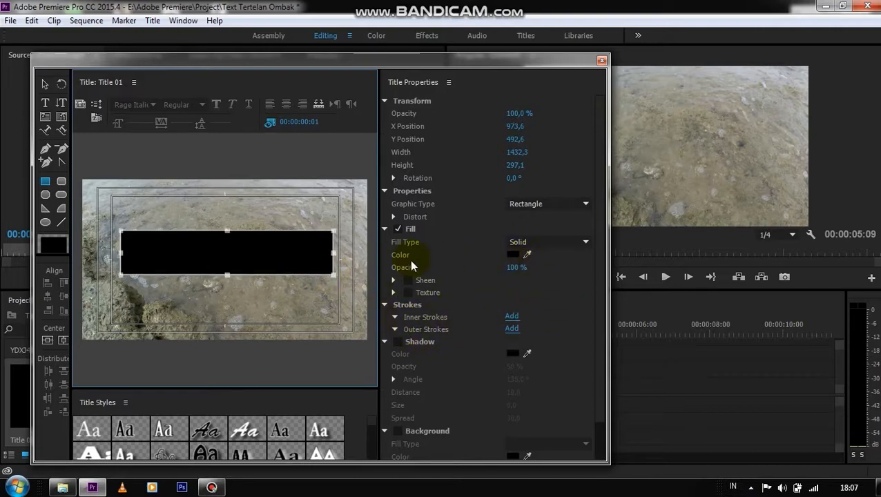
left_click(511, 329)
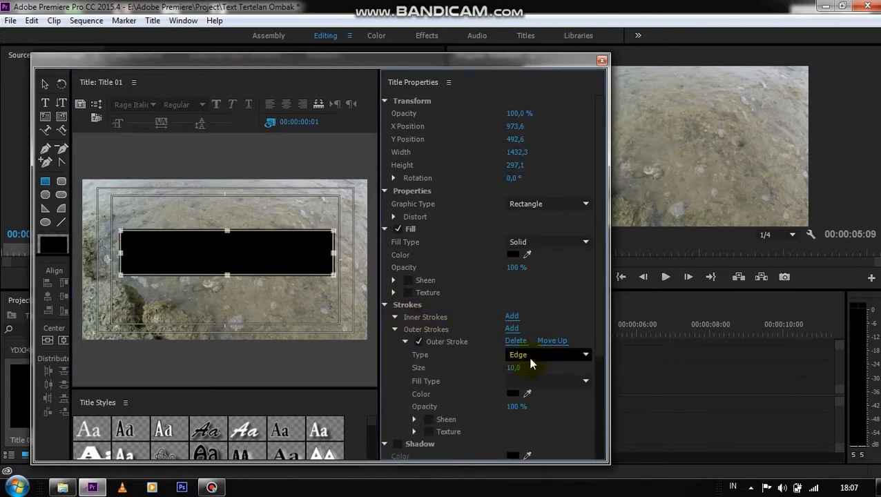
left_click(513, 369)
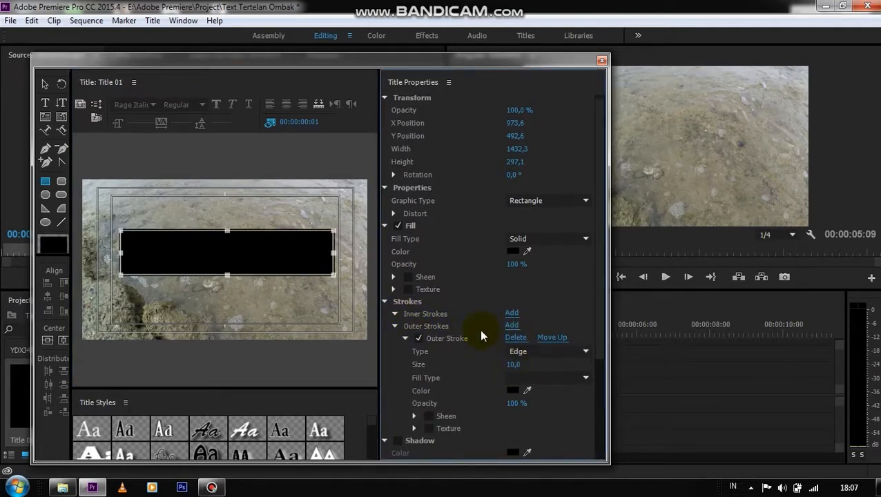
Step: Lower the rectangle's fill opacity to 1 %
scroll(480, 330, "down", 1)
left_click_drag(524, 262, 456, 262)
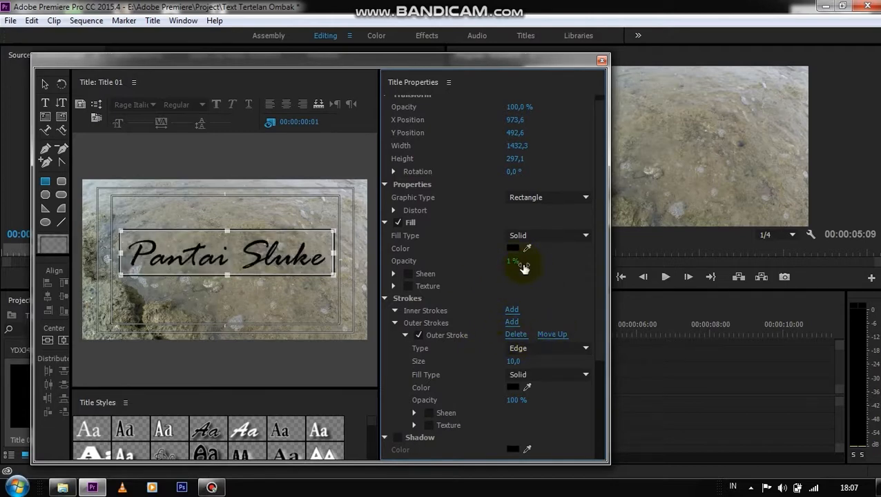
left_click(521, 284)
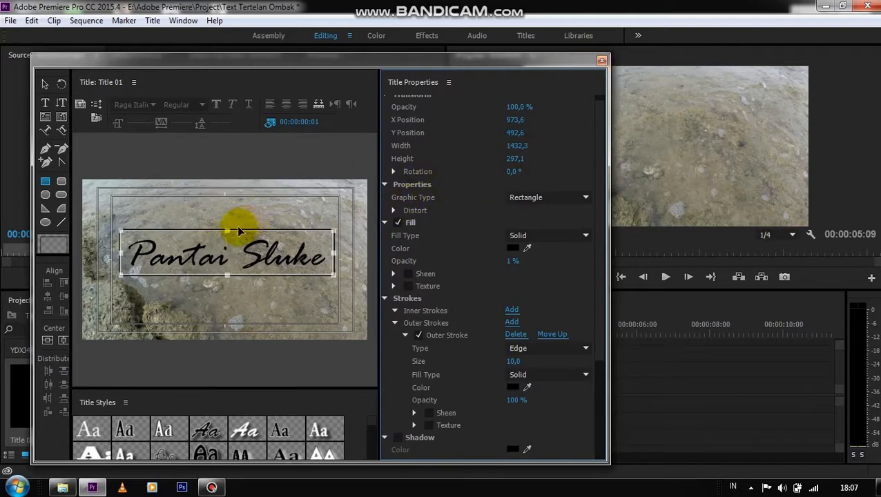
Step: Reposition the rectangle around the title text to about X 965, Y 497, and close the title editor
left_click_drag(221, 238, 220, 242)
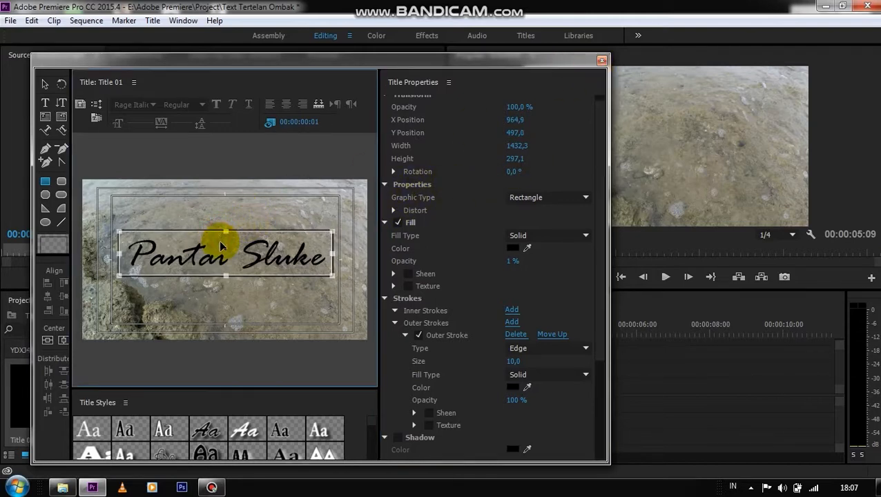
left_click(347, 182)
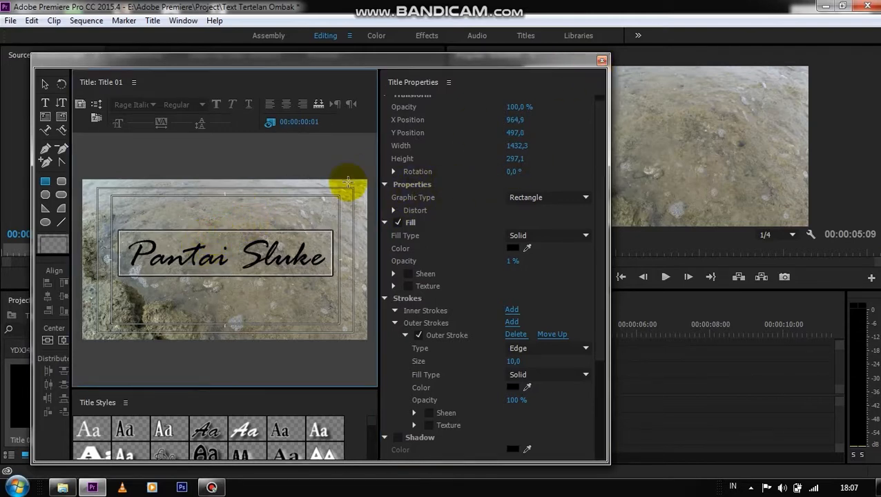
left_click(601, 62)
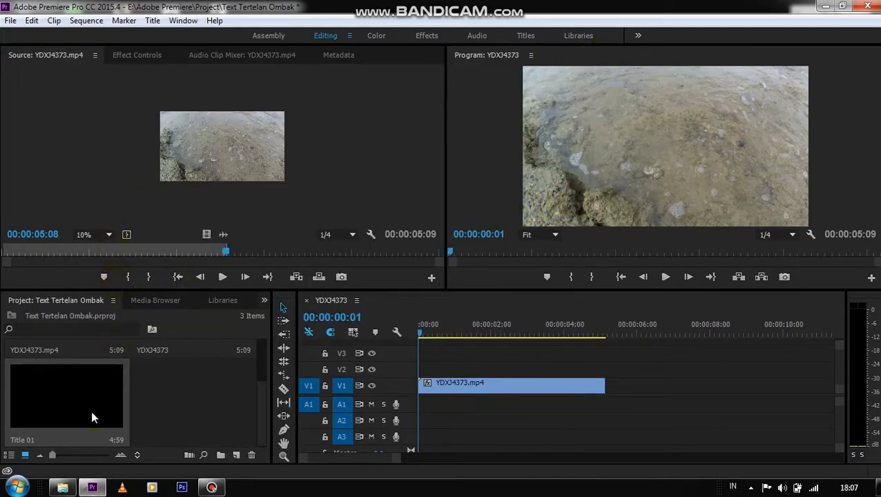
Step: Place Title 01 on track V2 above the beach clip, starting at about 00:00:00:35, and apply the default transition to its start
left_click_drag(64, 406, 442, 367)
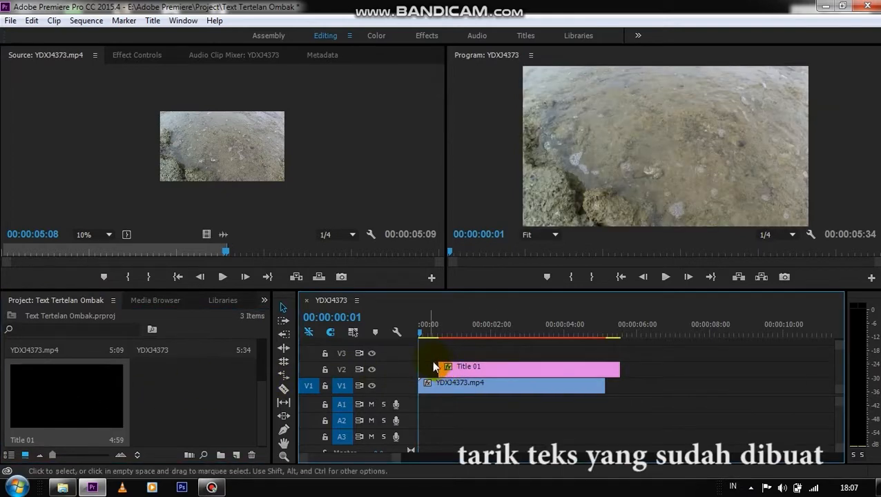
key("space")
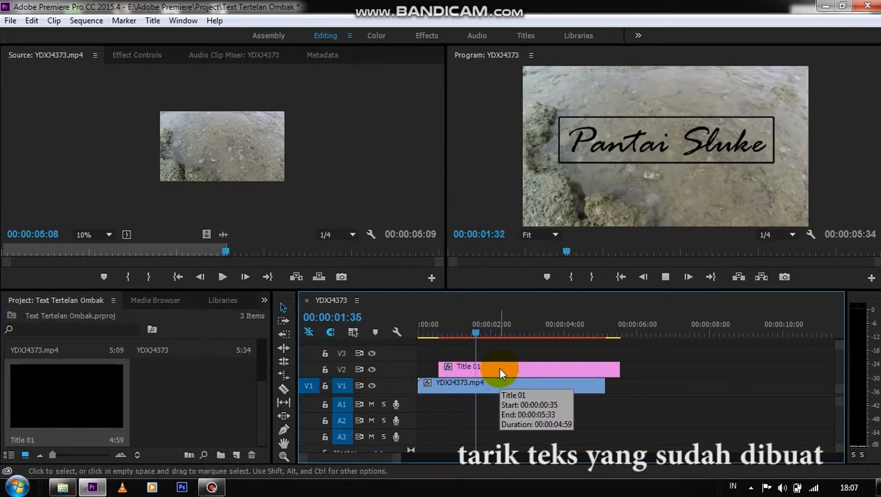
left_click(548, 336)
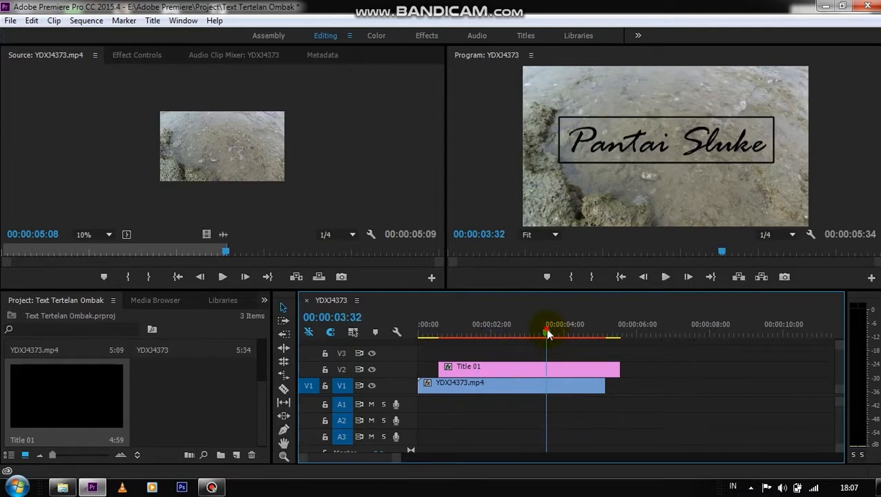
left_click_drag(548, 334, 487, 349)
right_click(441, 367)
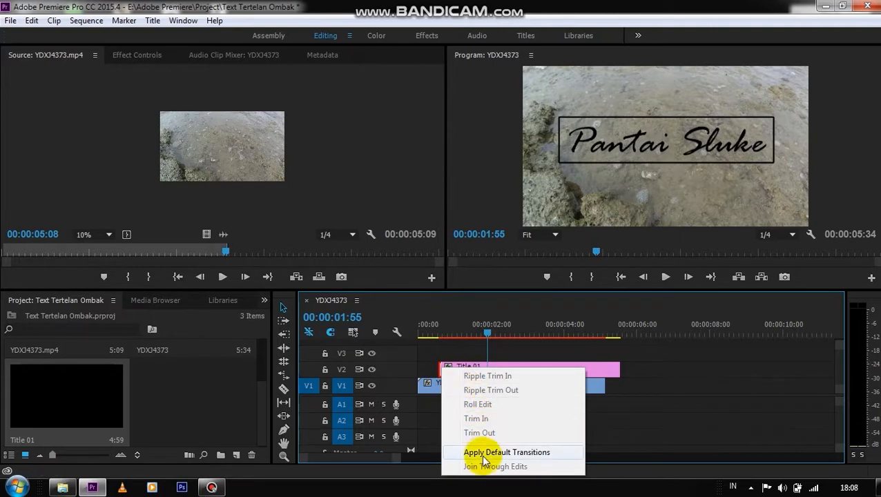
left_click(489, 453)
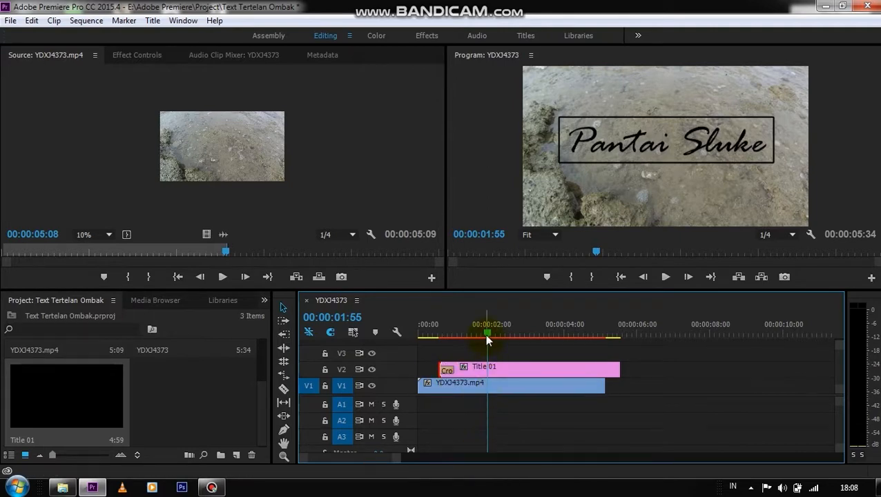
Step: At 00:00:03:11, start a free draw bezier opacity mask on Title 01, placing the first points along the wave edge above the frame's upper-left corner
left_click_drag(487, 339, 474, 337)
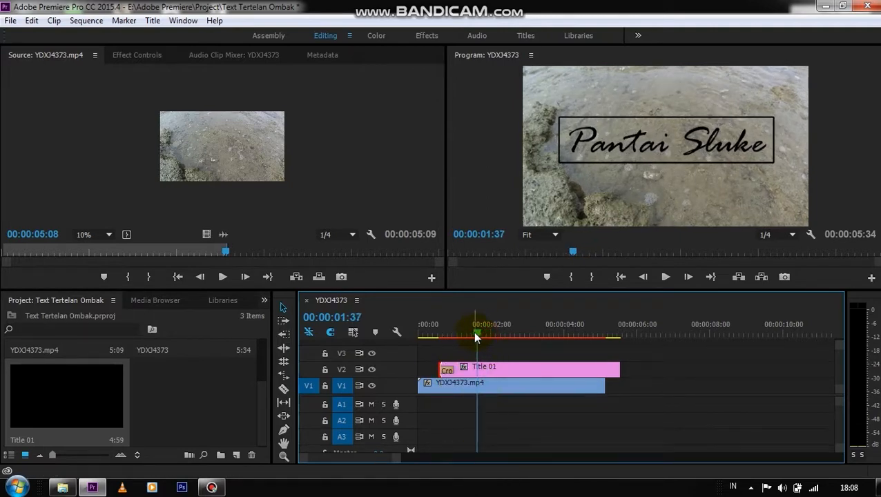
key("space")
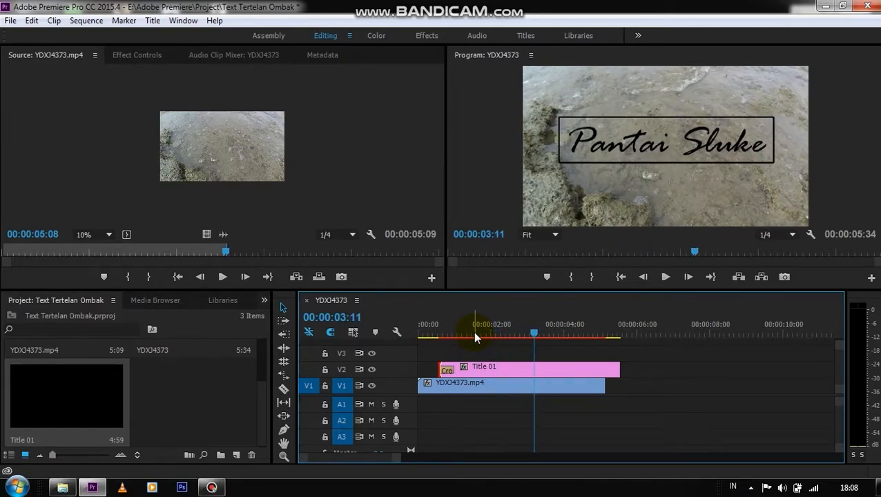
left_click(538, 373)
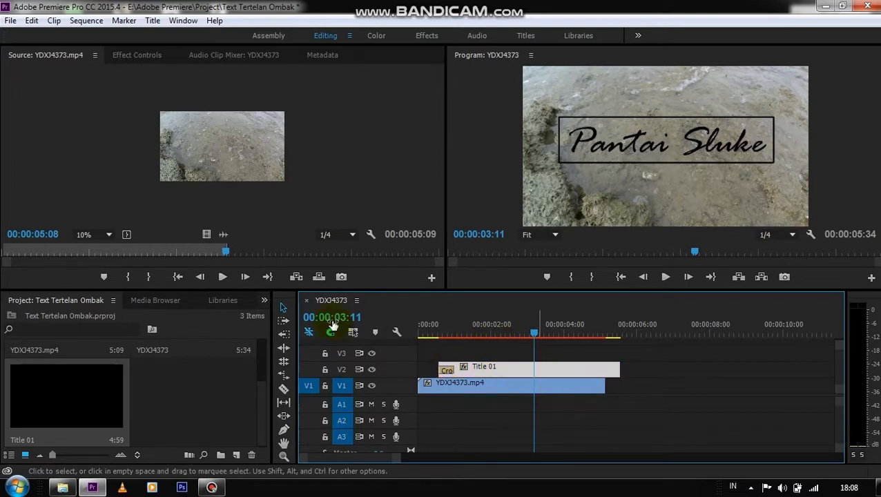
left_click(138, 55)
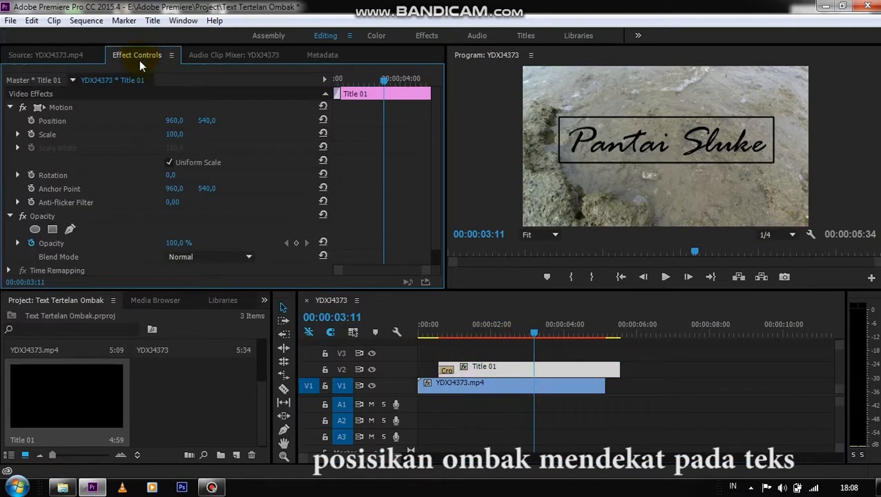
scroll(123, 138, "down", 1)
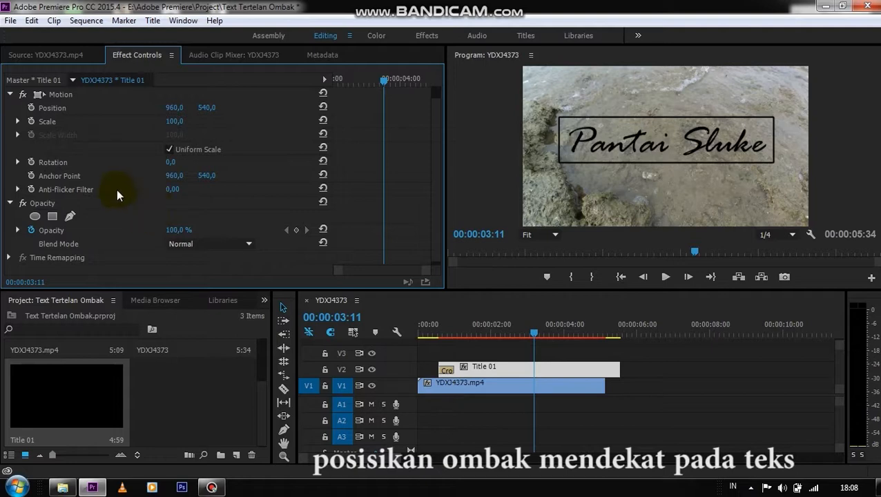
left_click(71, 217)
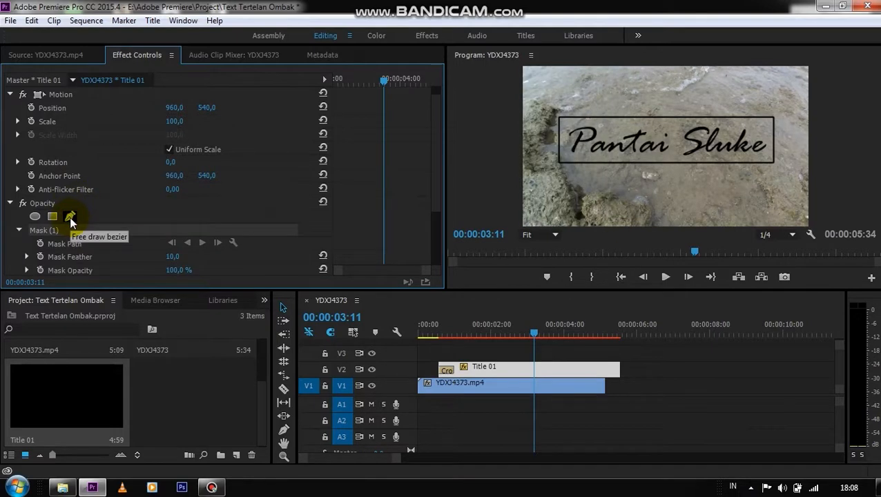
left_click(553, 117)
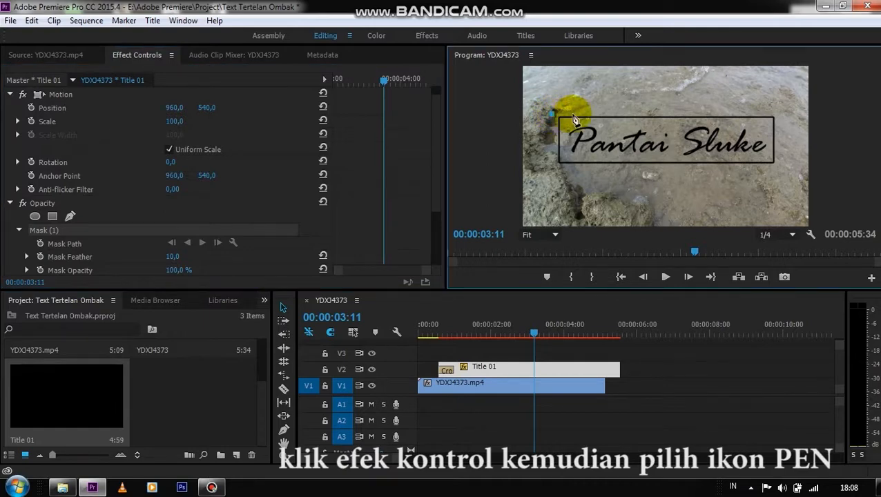
left_click(573, 118)
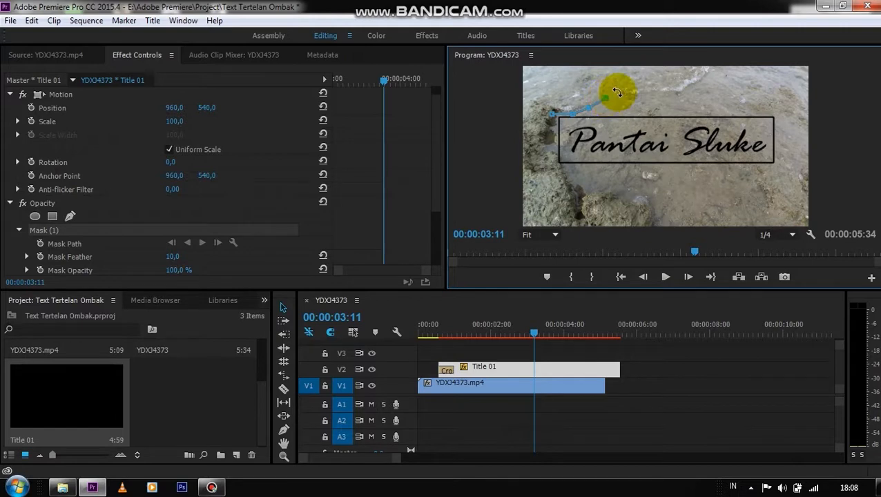
left_click(624, 91)
left_click(650, 91)
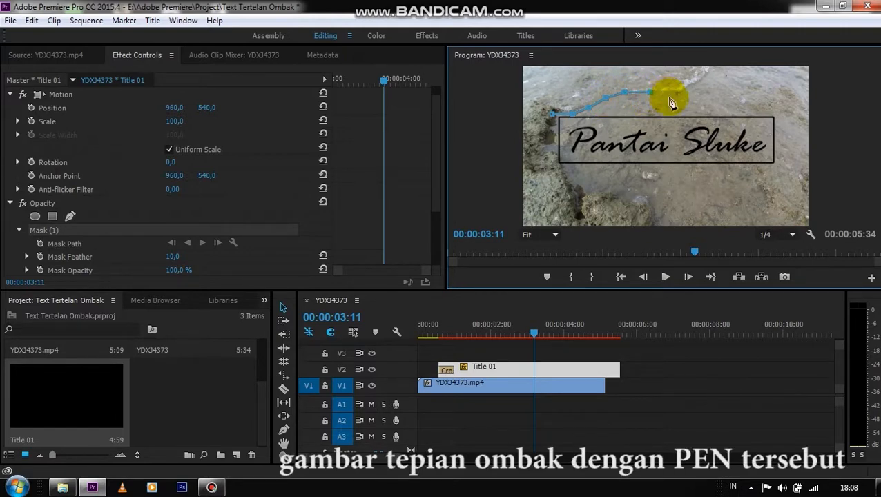
left_click(674, 96)
left_click(691, 94)
left_click(706, 86)
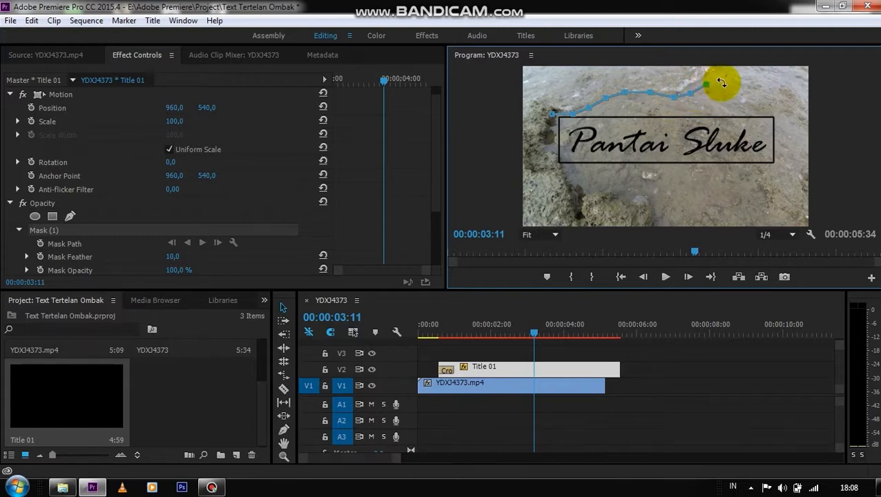
left_click(718, 81)
left_click(722, 73)
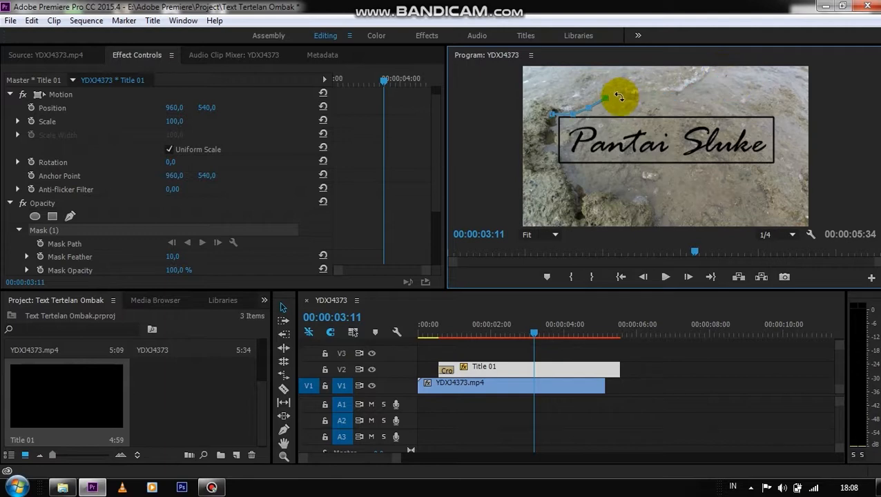
Step: Trace the mask path along the wave edge above the title to just beyond the frame's right side, with the playhead at 00:00:03:14
left_click(623, 93)
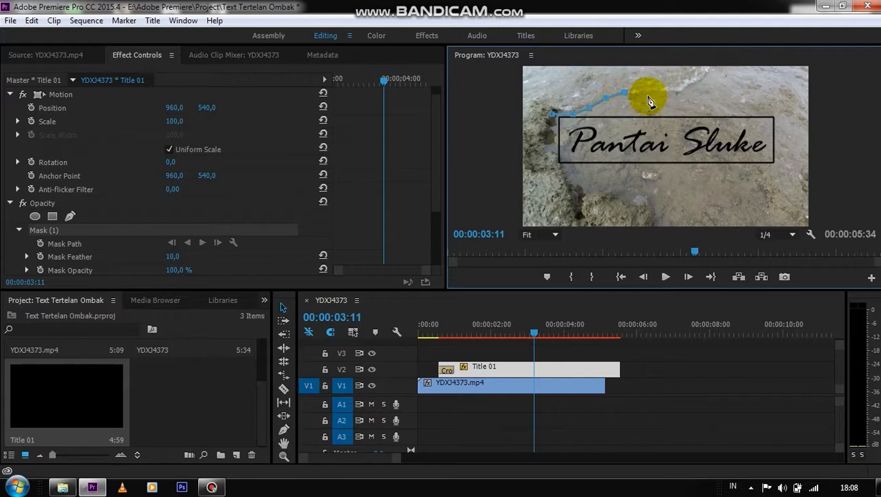
left_click(650, 92)
left_click(674, 97)
left_click(690, 92)
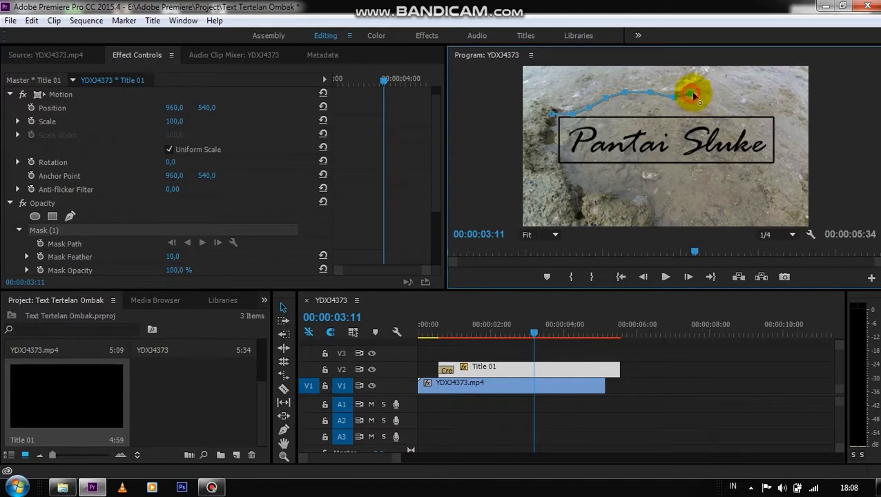
left_click(706, 83)
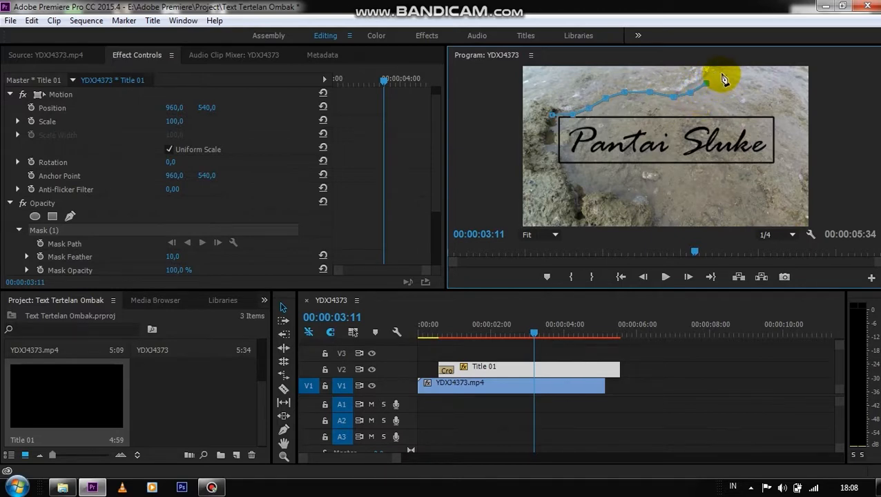
left_click(722, 73)
left_click(738, 83)
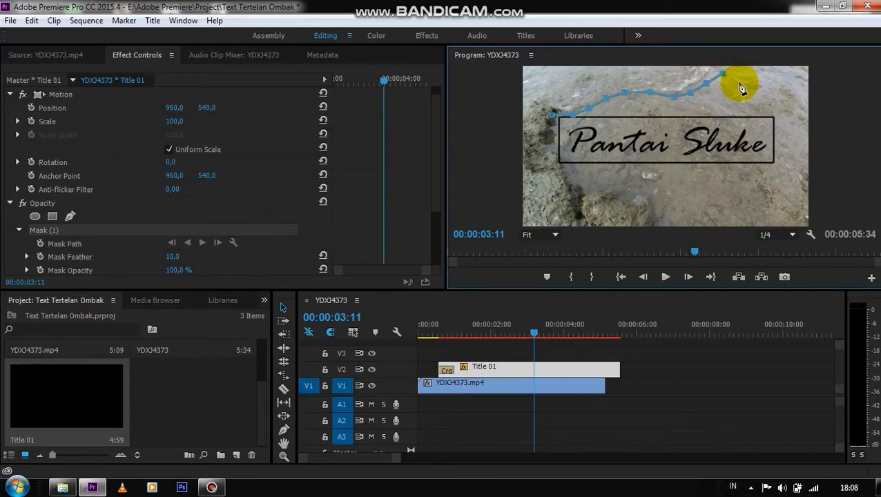
left_click_drag(750, 85, 697, 251)
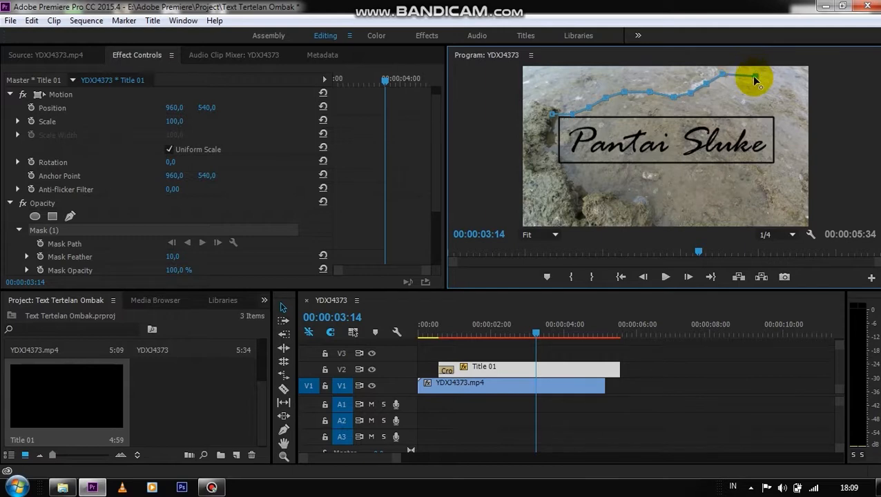
left_click_drag(753, 76, 767, 97)
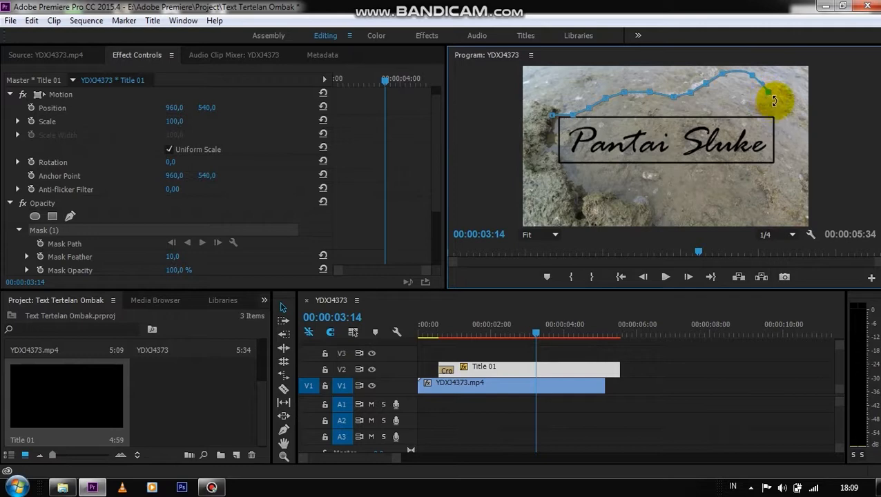
left_click(777, 106)
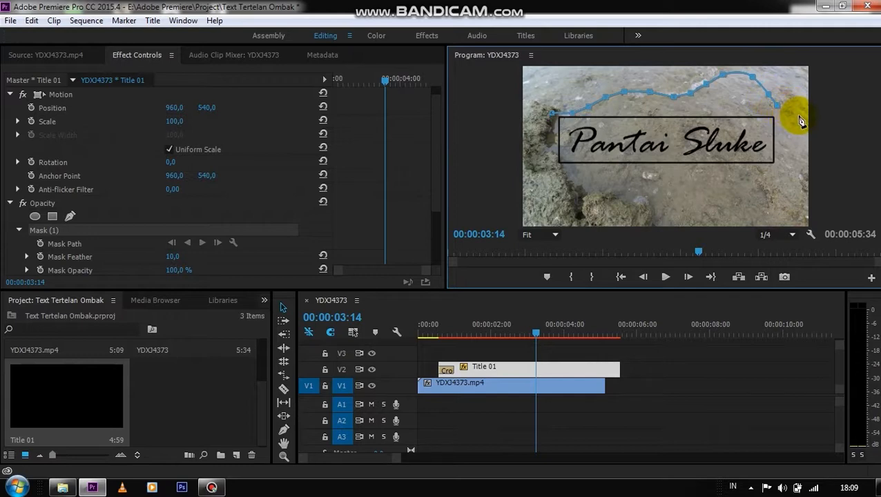
left_click(798, 115)
Step: Close the mask around the underside of the title frame at its starting point, and enable Mask Path keyframing at 00:00:03:14
left_click(795, 194)
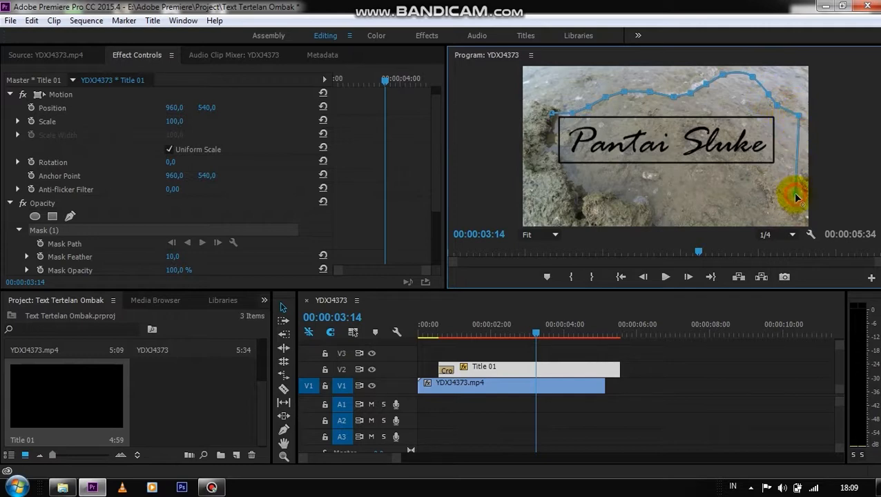
left_click(644, 197)
left_click(552, 196)
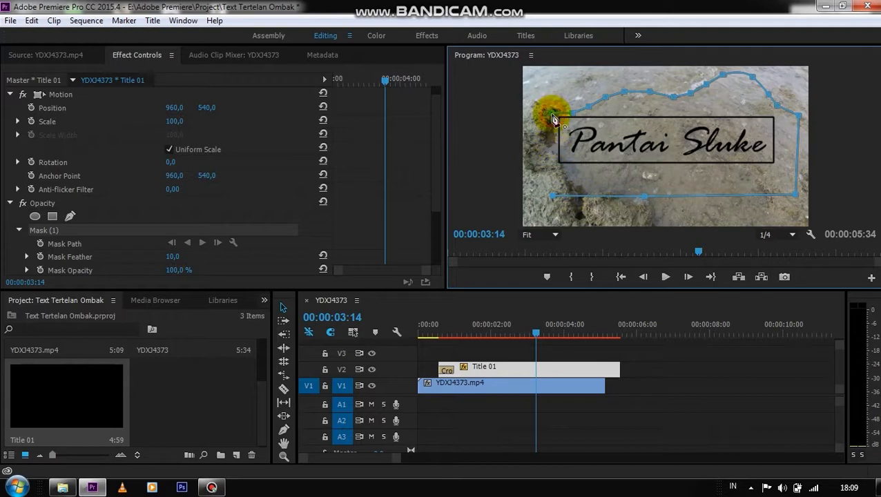
left_click(552, 117)
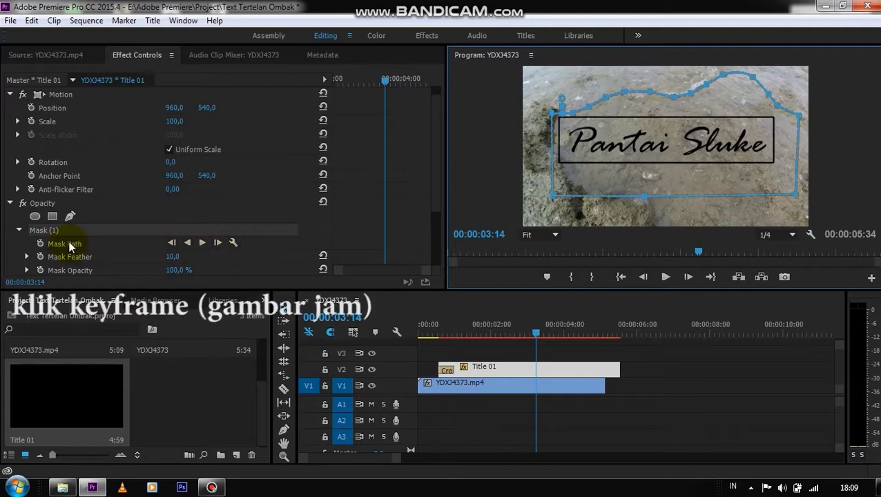
left_click(40, 244)
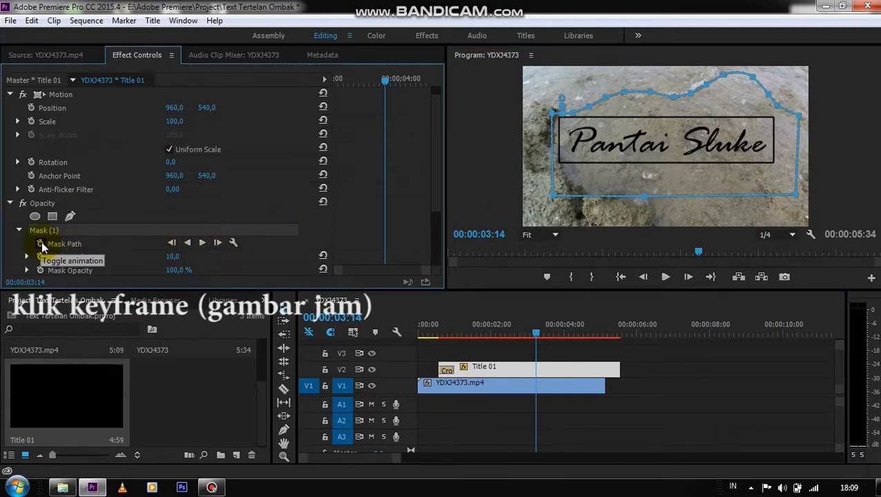
left_click(41, 244)
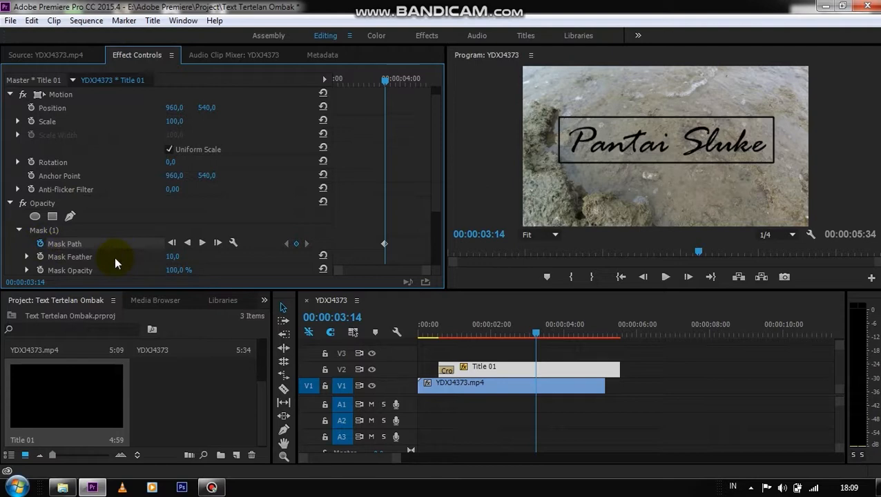
Step: At 00:00:03:58, move the whole mask down past the title to follow the wave edge, setting a second Mask Path keyframe
key("Right")
key("Right")
key("Right")
key("Right")
key("Right")
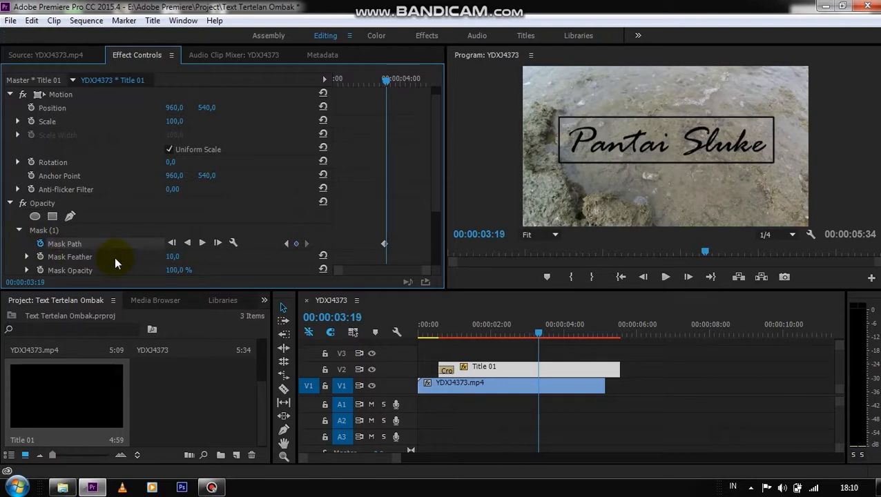
key("Right")
key("Right")
key("Right")
key("Right")
key("Right")
key("Right")
key("Right")
key("Right")
key("Right")
key("Right")
key("Right")
key("Right")
key("Right")
key("Right")
key("Right")
key("Right")
key("Right")
key("Right")
key("Right")
key("Right")
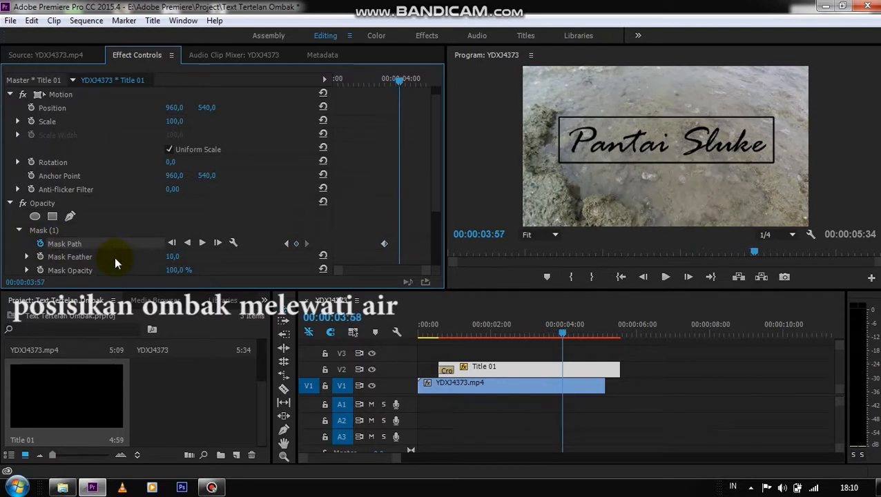
left_click(53, 230)
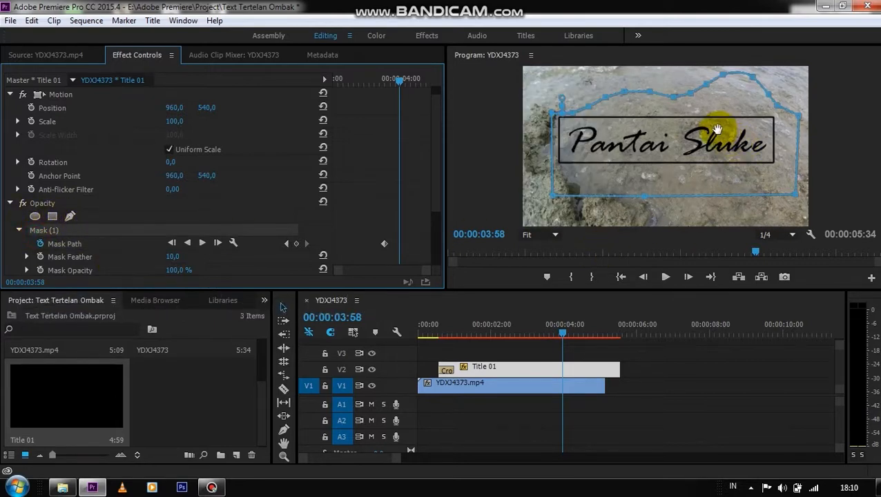
left_click_drag(717, 129, 755, 201)
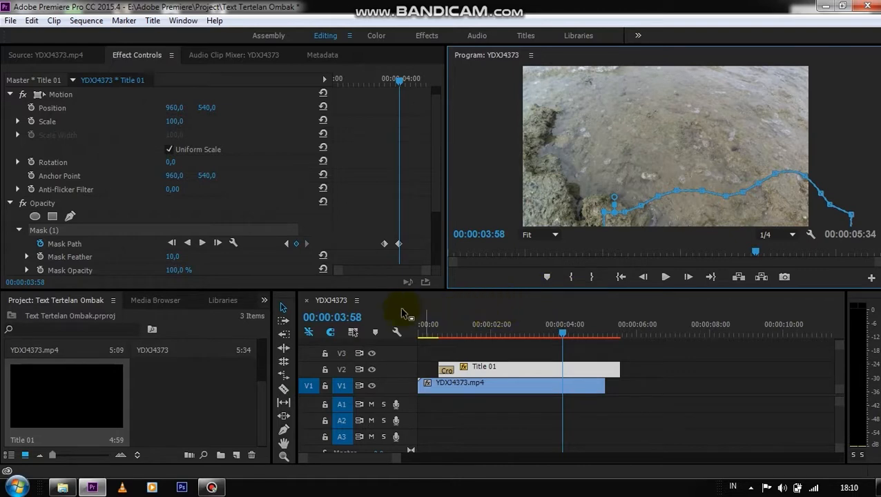
Step: Move the playhead just past the last Mask Path keyframe to 00:00:04:02 and deselect the mask to hide its outline
left_click(452, 304)
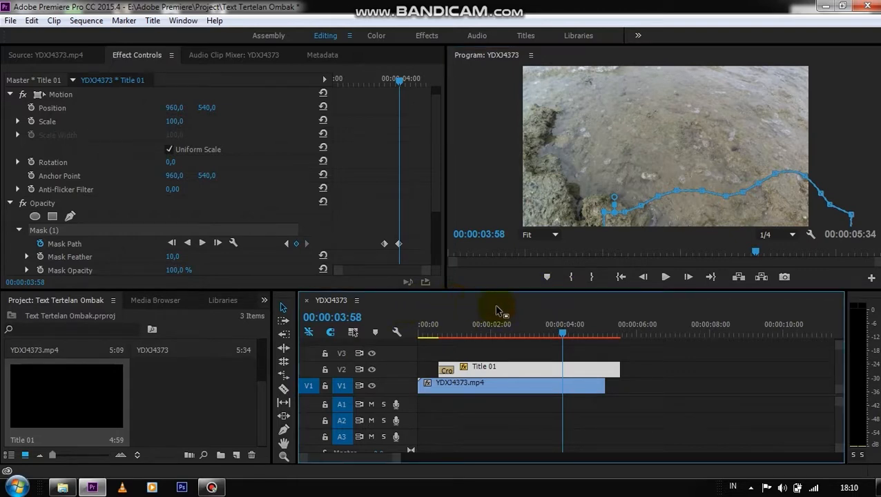
left_click(562, 337)
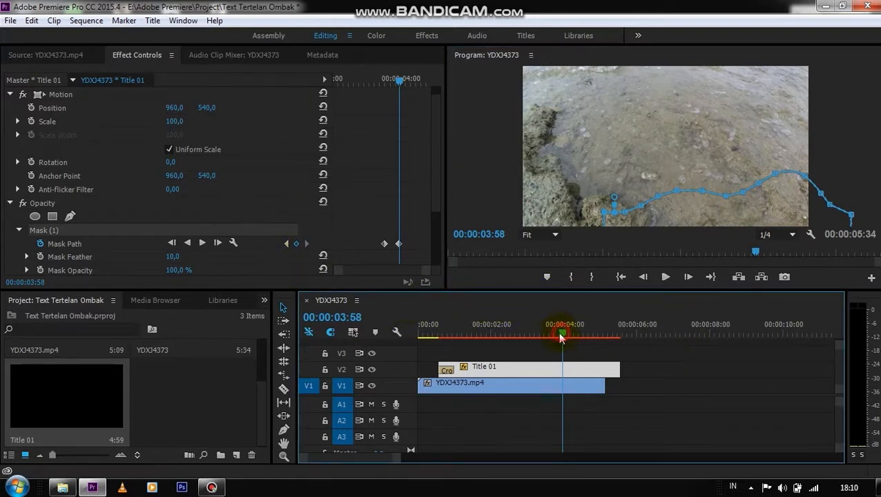
mouse_move(561, 337)
left_mouse_down()
mouse_move(535, 333)
mouse_move(559, 338)
mouse_move(523, 342)
mouse_move(565, 349)
left_mouse_up()
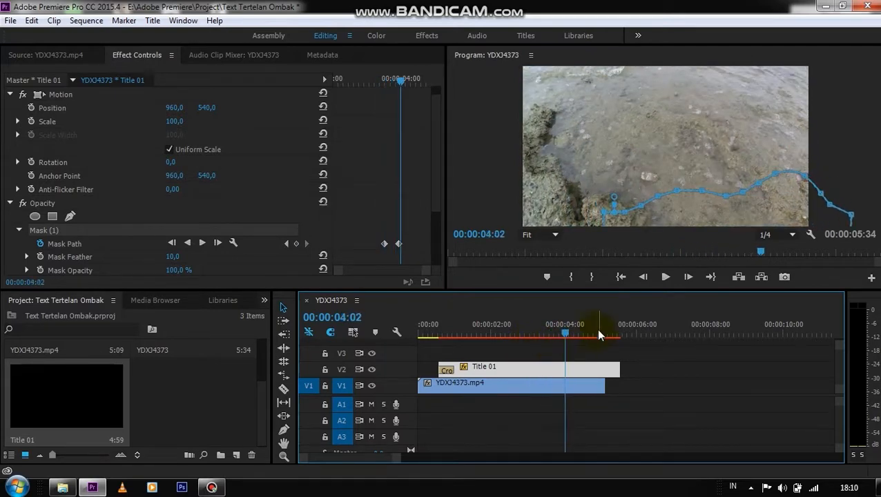
left_click(140, 55)
left_click(121, 169)
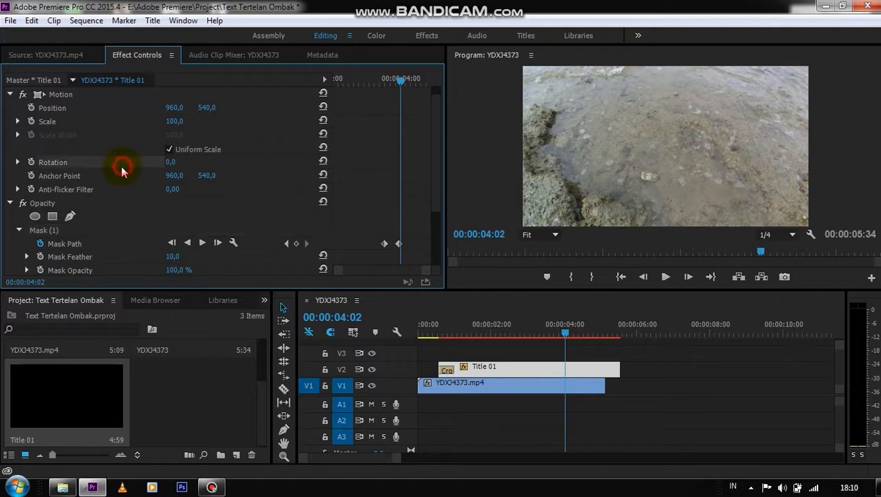
Step: Play the sequence in a maximized Program monitor from before the wave reaches the title until it has passed, and restore the layout
left_click(588, 97)
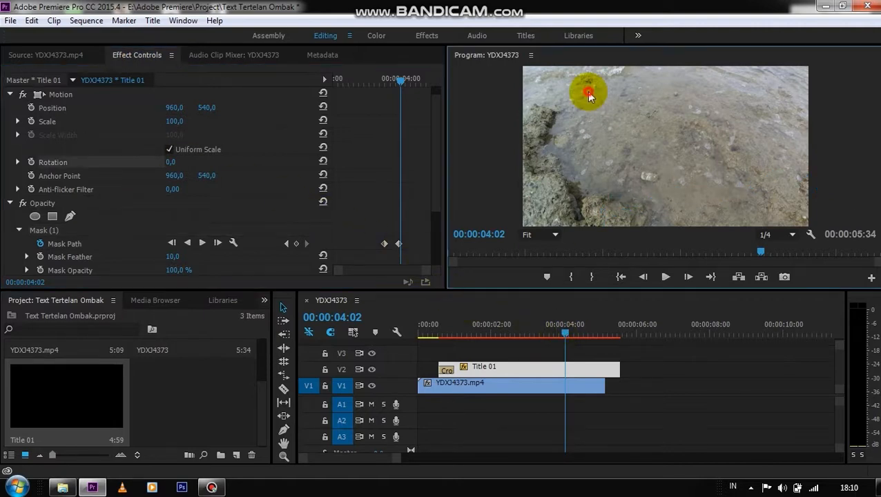
key("grave")
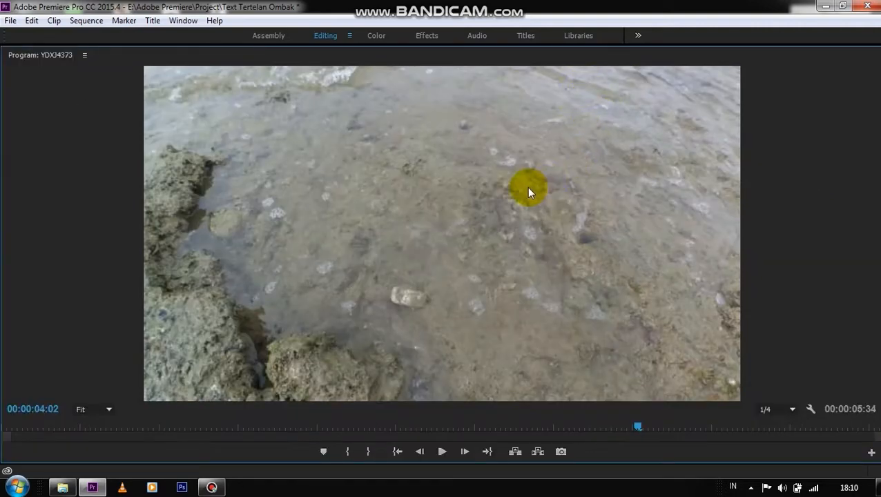
left_click(205, 428)
key("space")
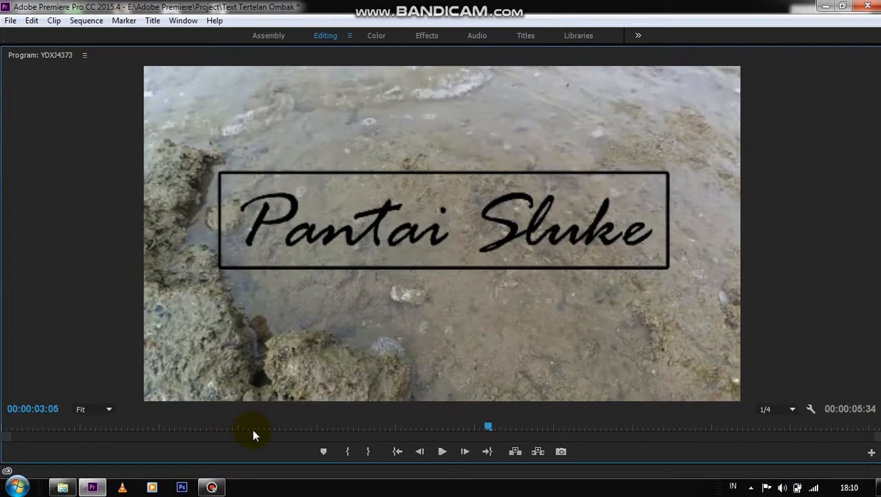
key("space")
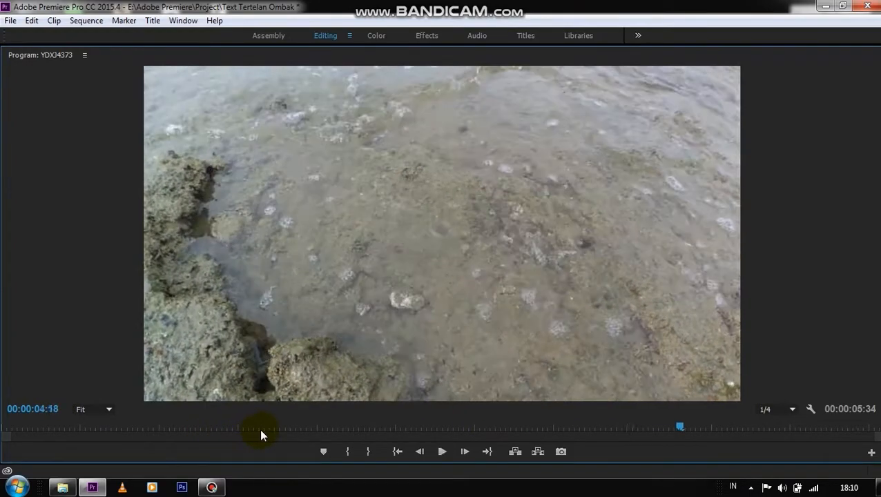
key("grave")
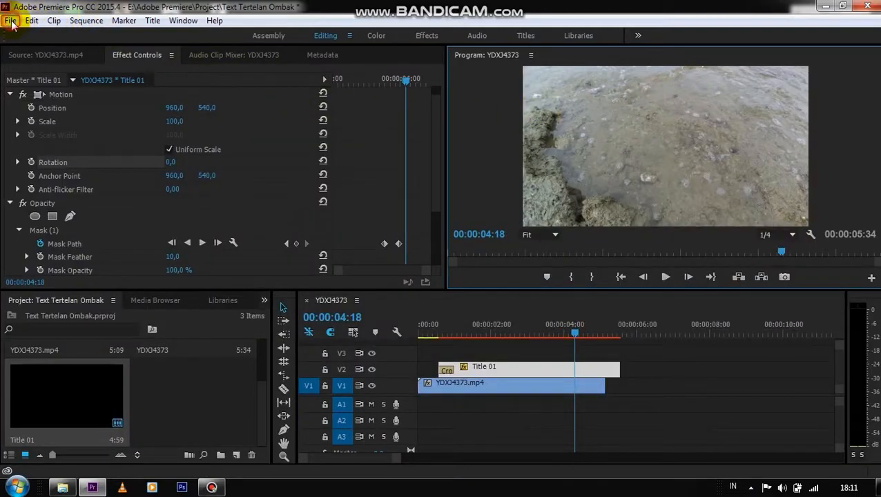
left_click(53, 20)
mouse_move(9, 20)
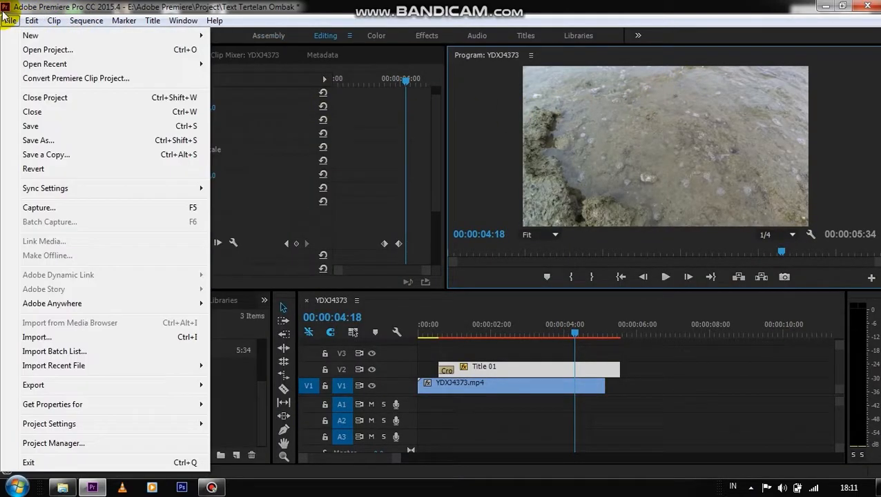
left_click(80, 337)
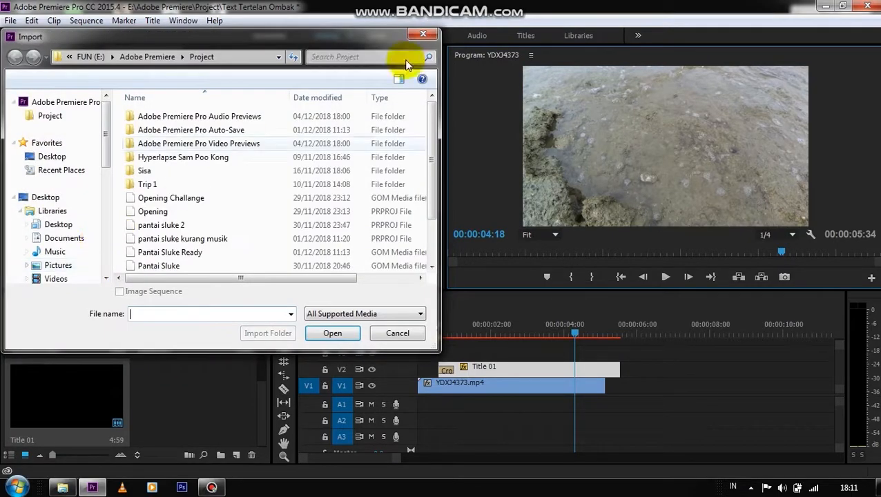
left_click(418, 32)
left_click(8, 21)
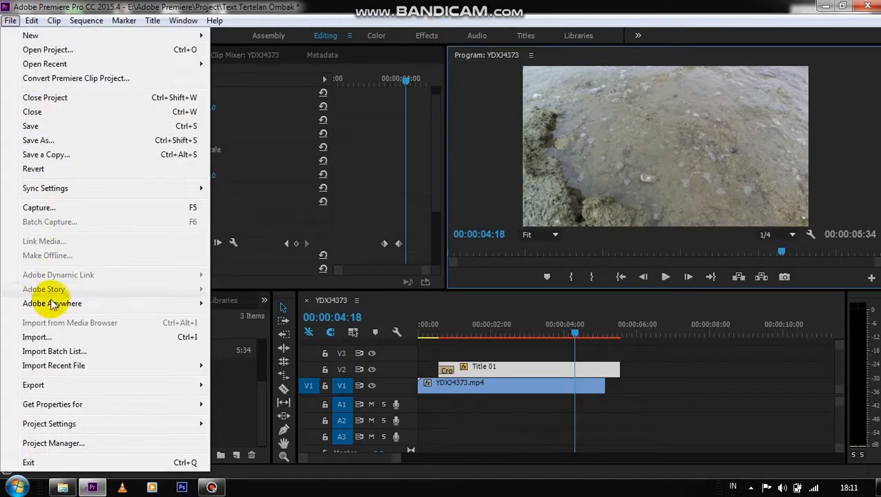
mouse_move(149, 384)
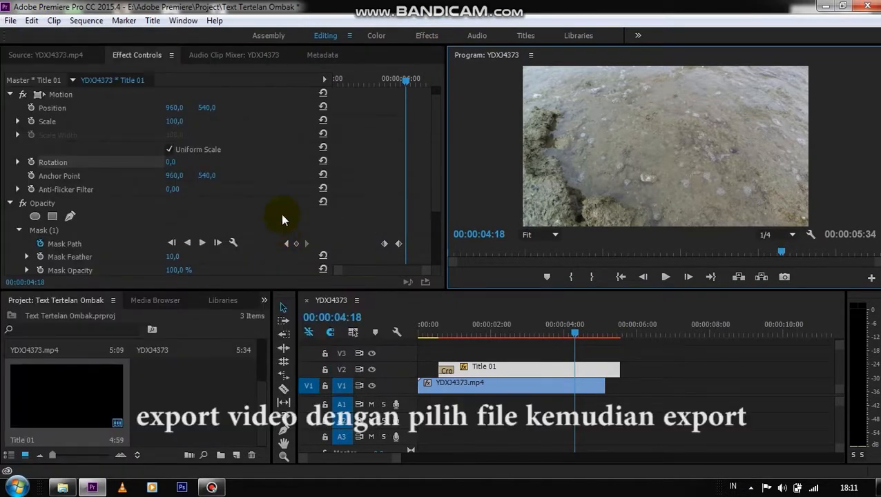
Step: Export the sequence as YDXJ4373.mp4 in H.264 format with the Match Source - High bitrate preset
left_click(9, 21)
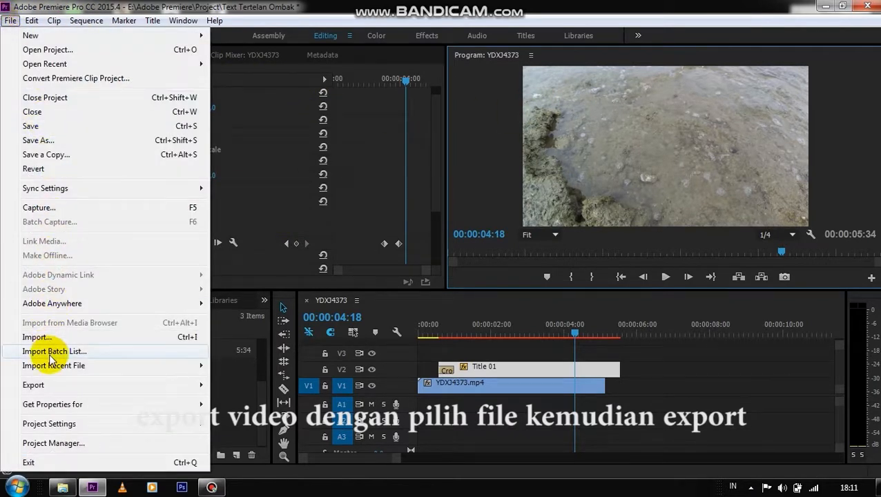
mouse_move(172, 392)
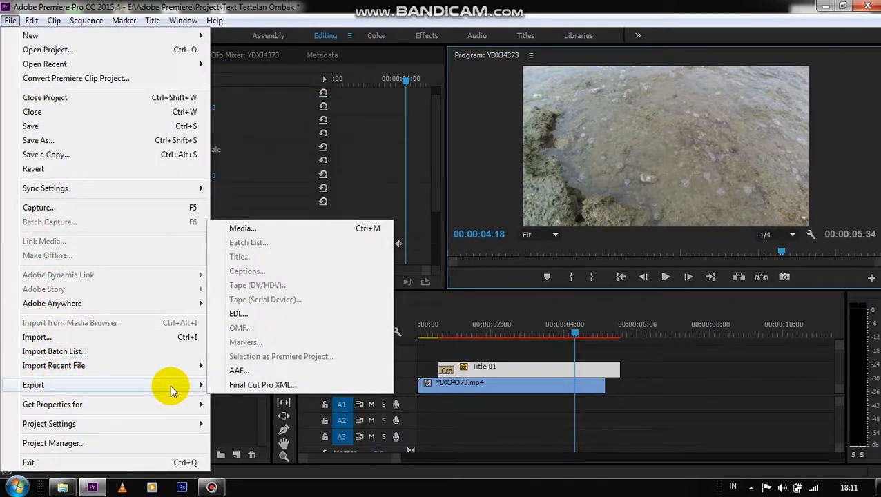
left_click(283, 230)
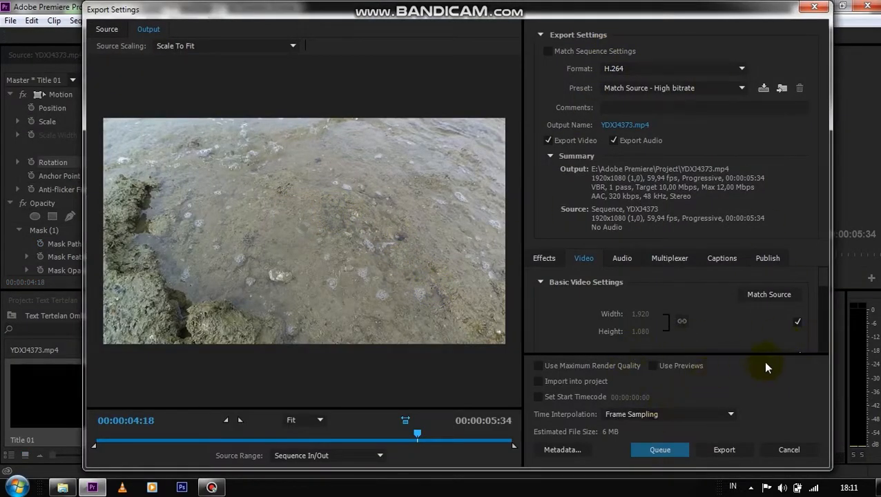
left_click(722, 450)
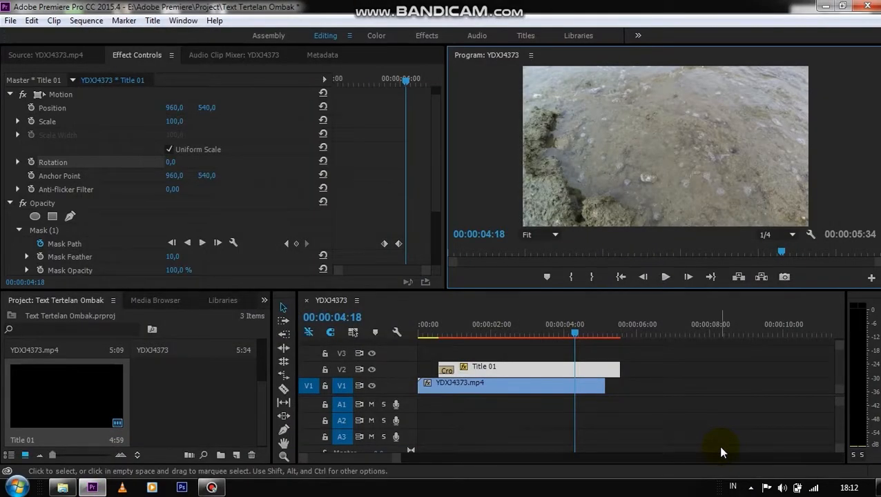
Step: Minimize Premiere Pro and switch to Windows Explorer, opening the Adobe Premiere\Project folder on drive FUN (E:)
left_click(828, 10)
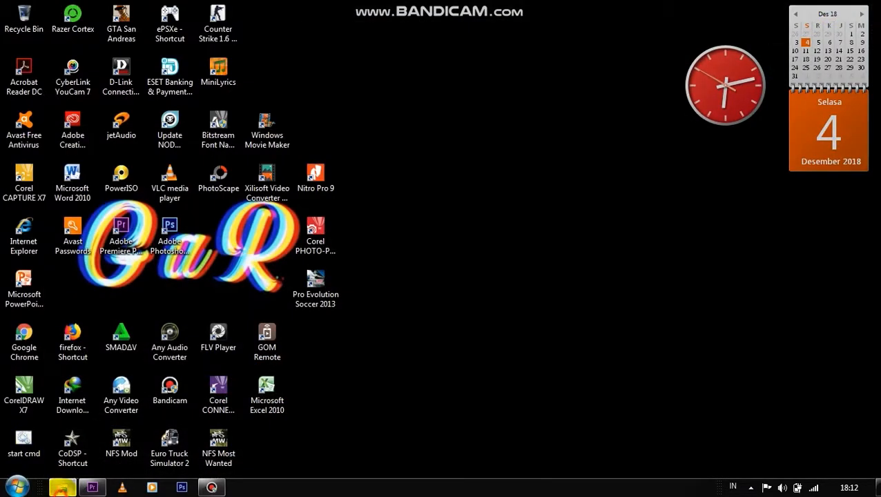
left_click(62, 487)
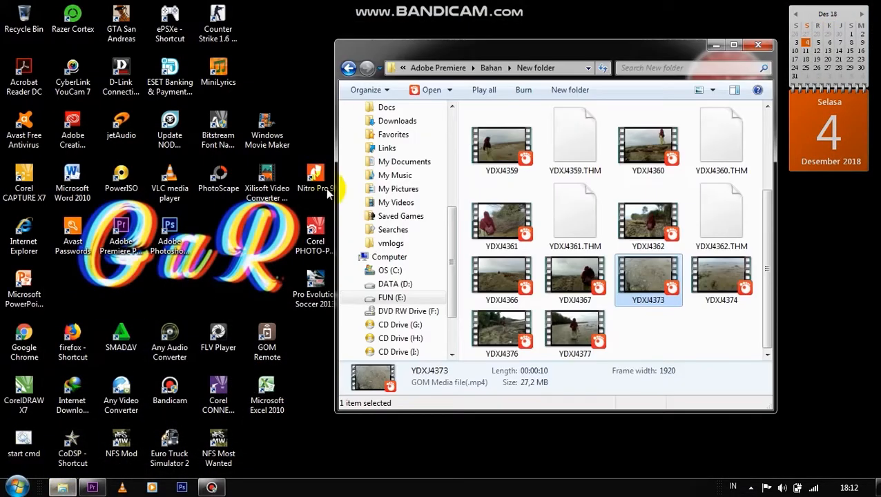
left_click(390, 285)
left_click(396, 297)
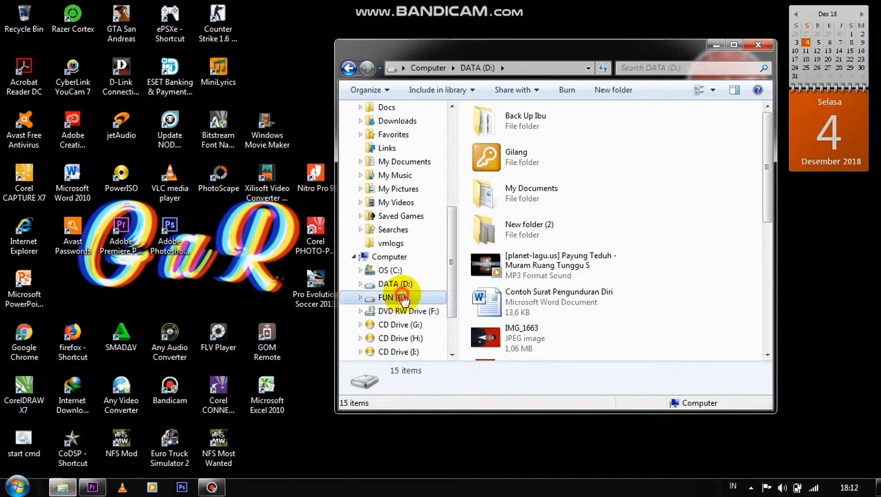
double_click(502, 142)
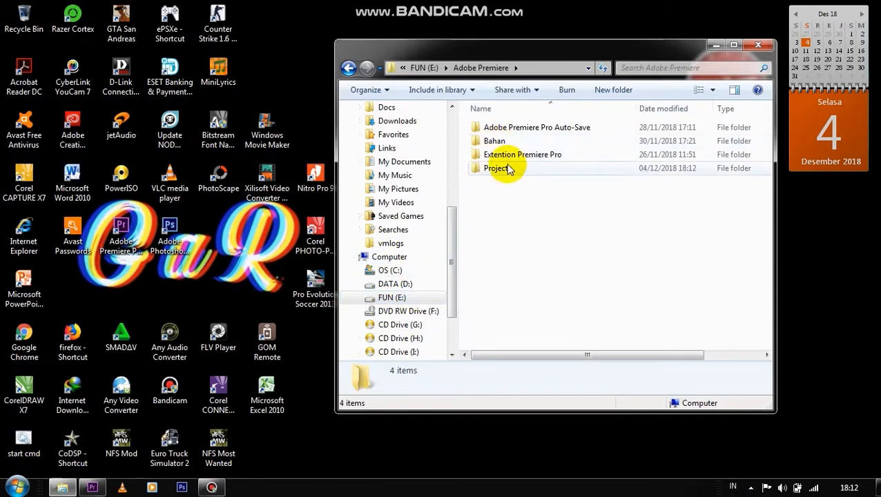
double_click(507, 167)
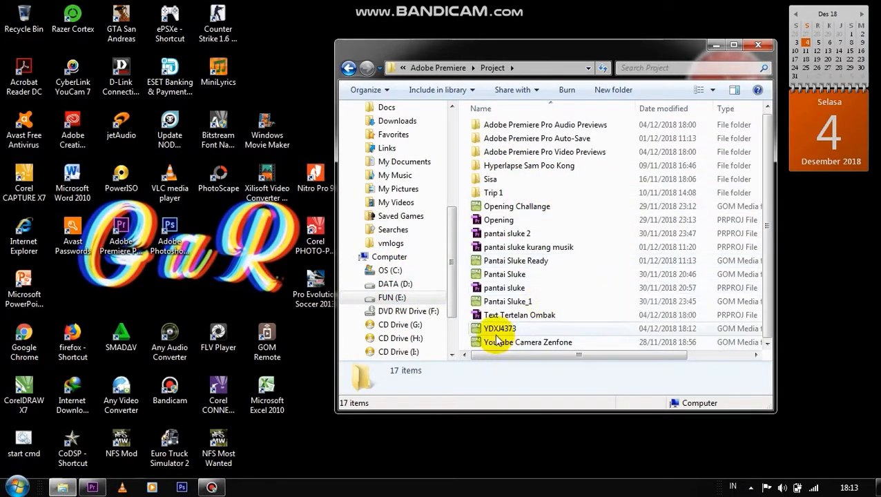
Step: Open the exported YDXJ4373 video from the Project folder with VLC media player
left_click(496, 333)
double_click(494, 332)
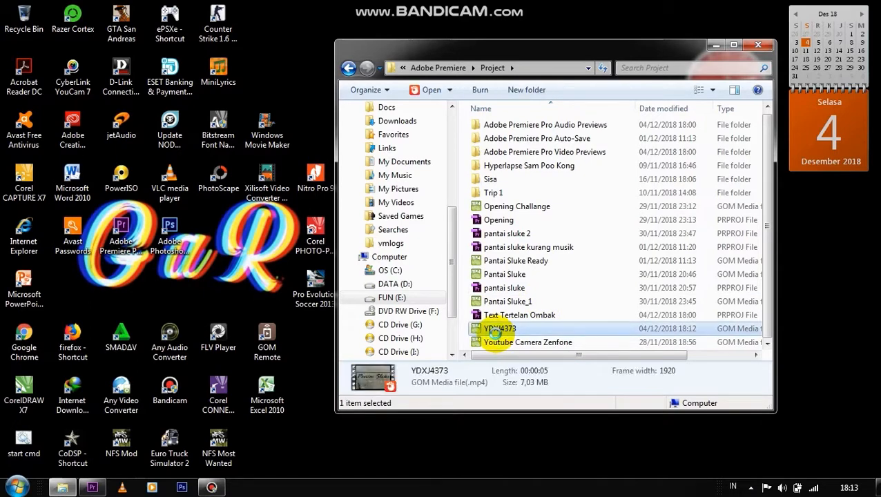
right_click(494, 330)
mouse_move(539, 112)
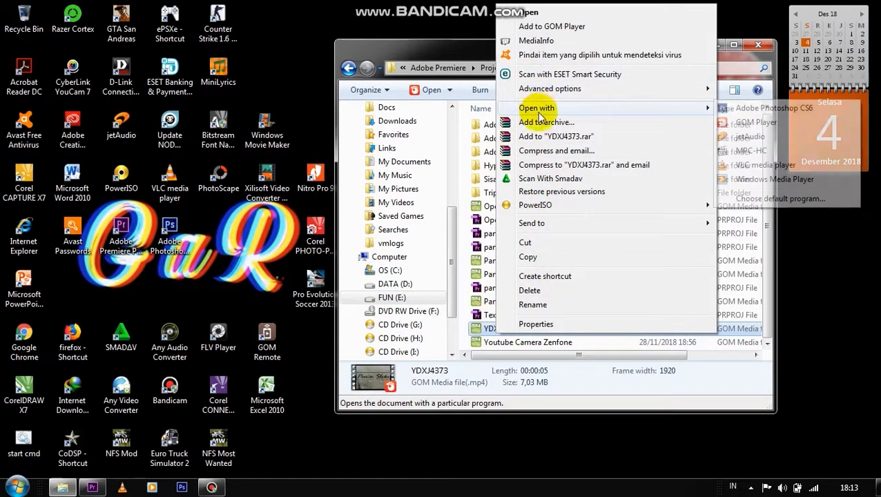
mouse_move(704, 92)
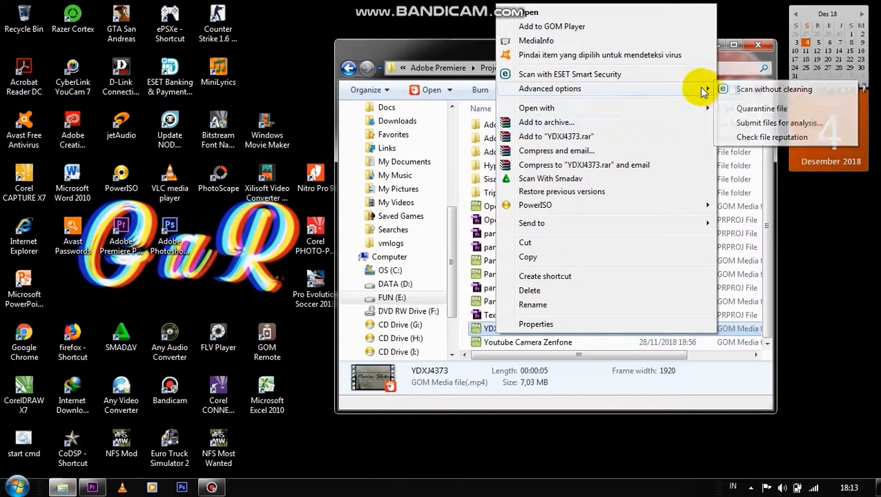
mouse_move(709, 108)
left_click(767, 166)
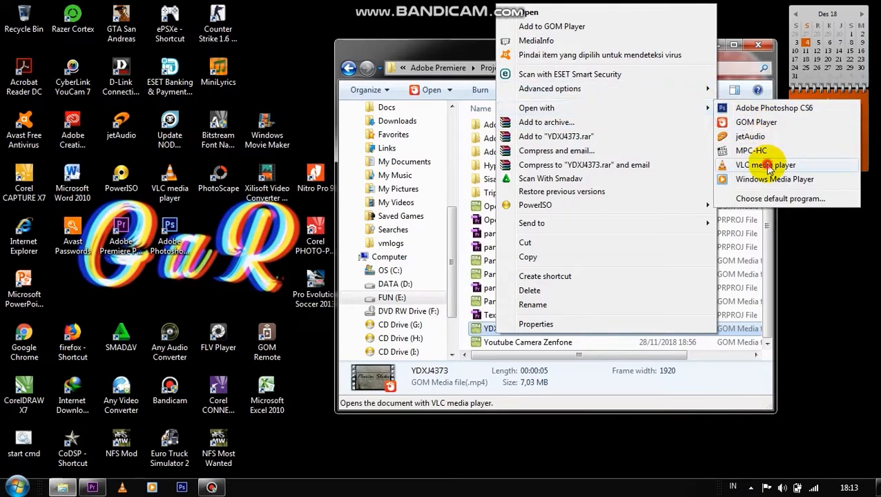